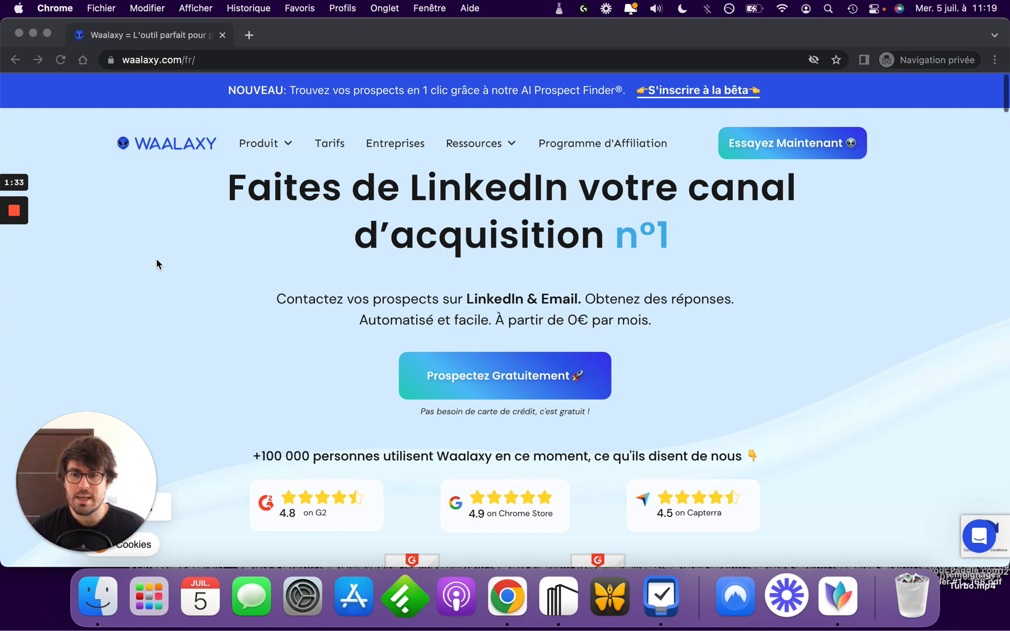
Step: Switch from the Waalaxy website to the Waalaxy app in the other browser window
click(170, 225)
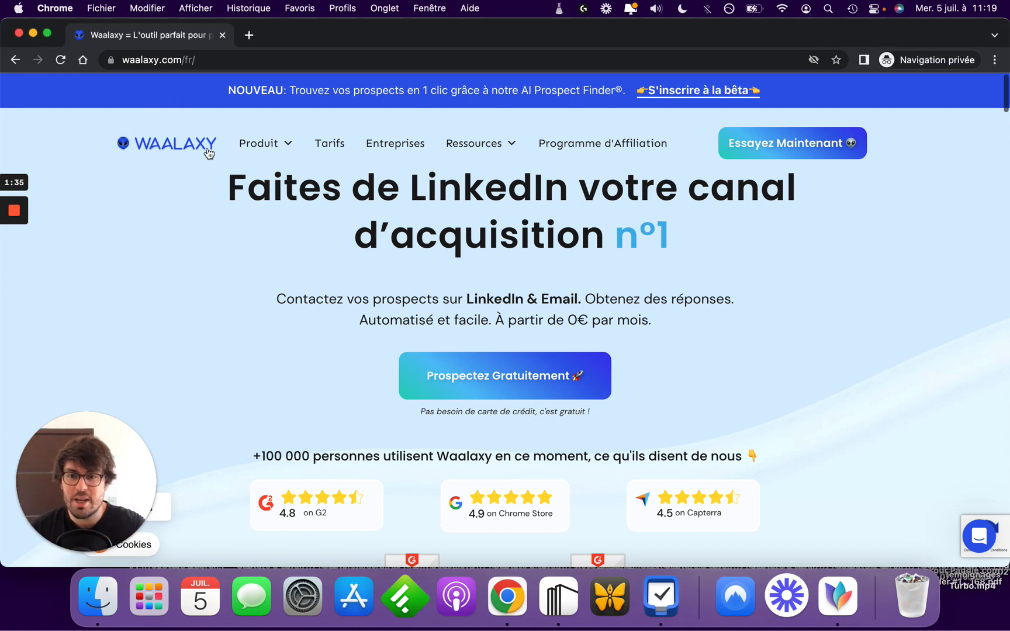
key(ctrl+Up)
click(249, 175)
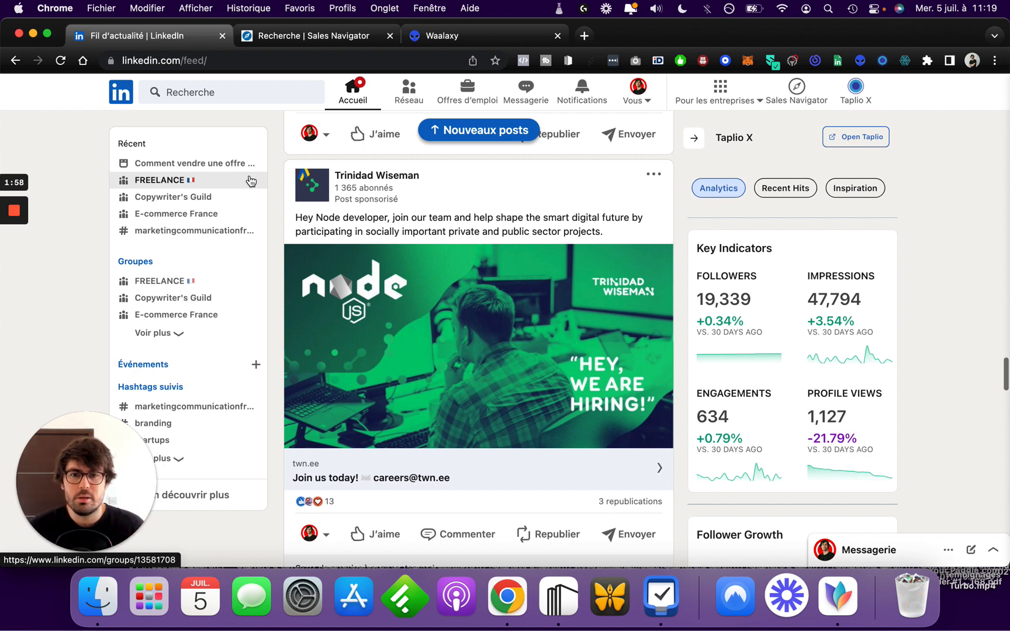
click(447, 40)
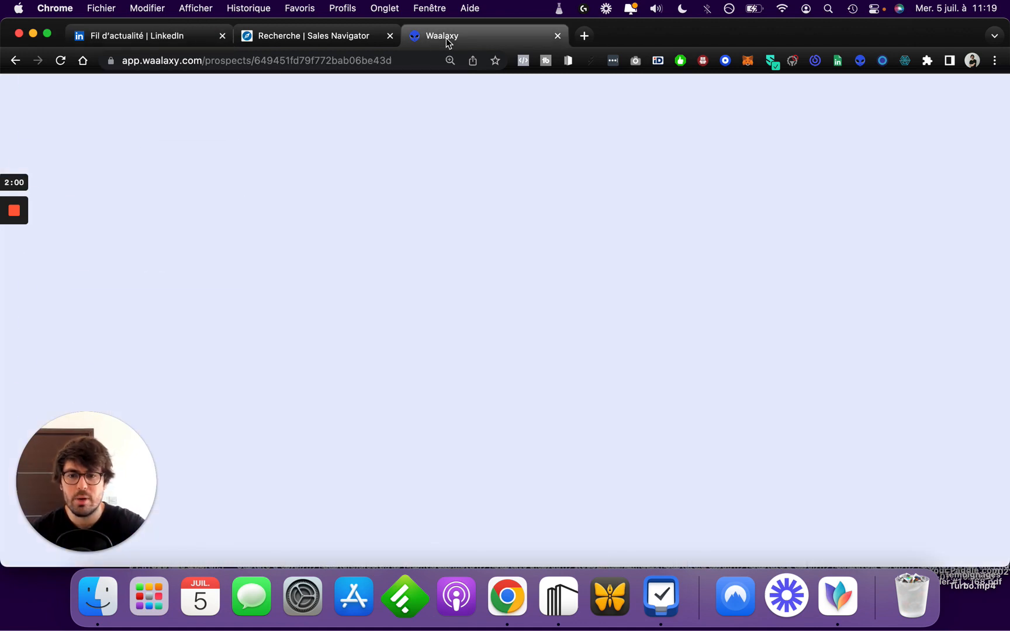
Step: Open the Waalaxy account settings and highlight the account's e-mail address
mouse_move(18, 329)
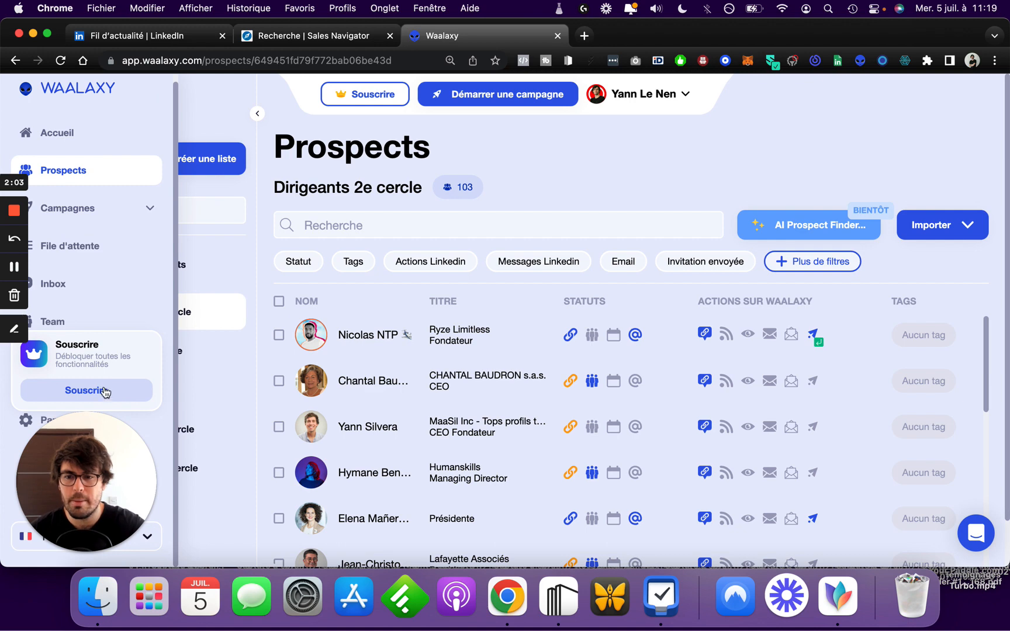
click(151, 427)
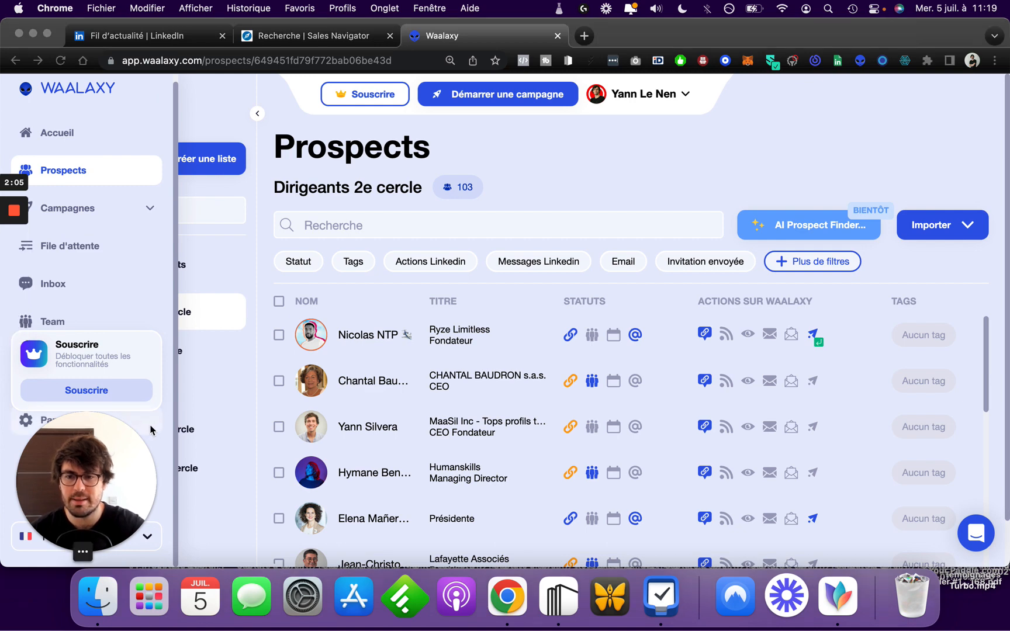
mouse_move(106, 437)
mouse_down()
mouse_move(243, 433)
mouse_move(100, 445)
mouse_up()
click(27, 425)
click(57, 434)
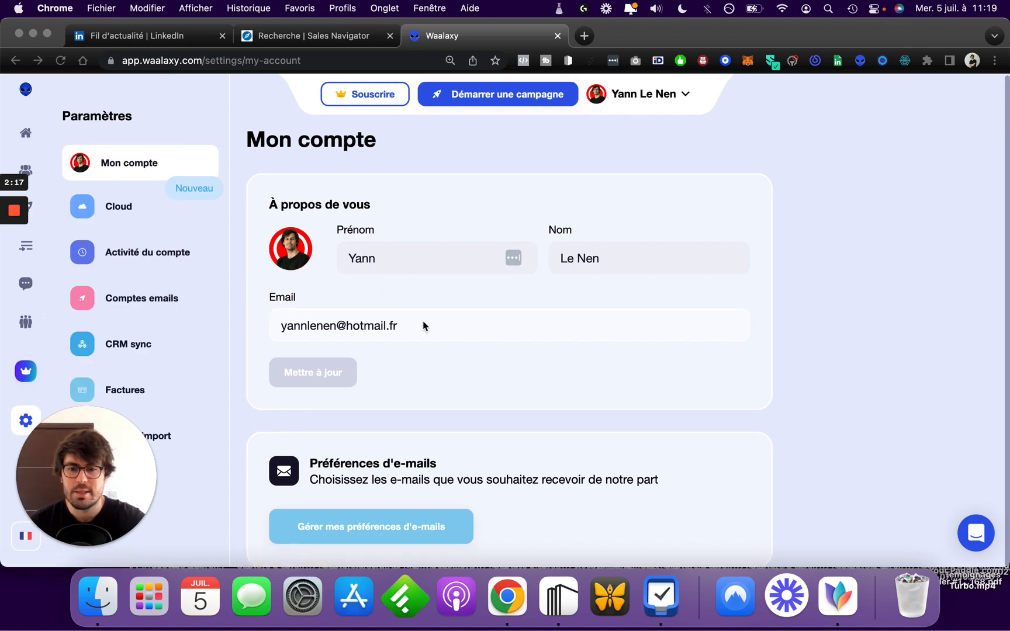
drag(431, 323, 221, 329)
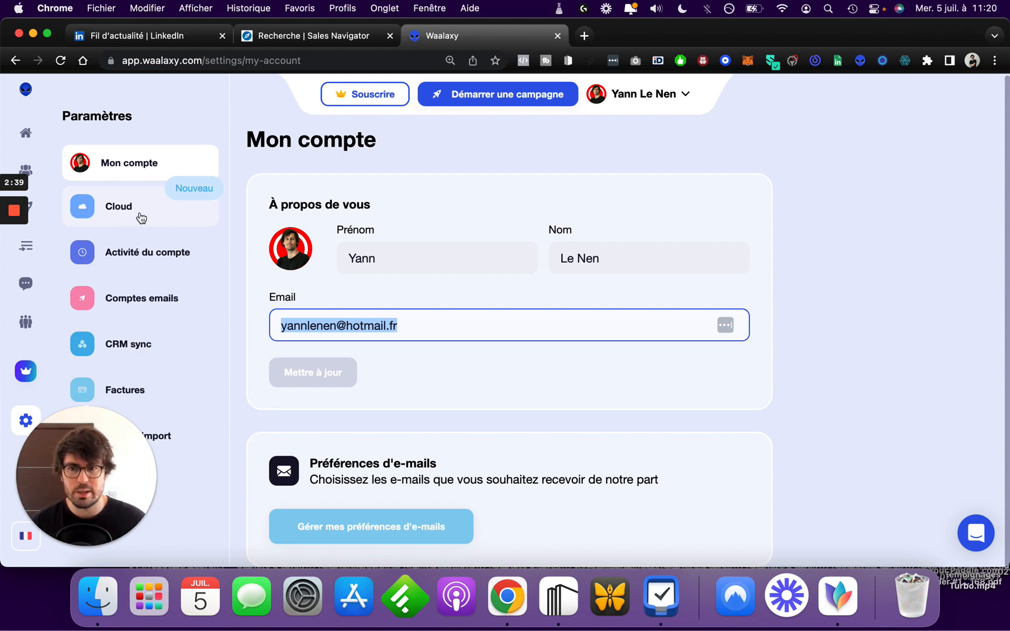
Step: Examine the account activity settings: time zone, active days, working hours and maximum daily LinkedIn quotas
click(146, 254)
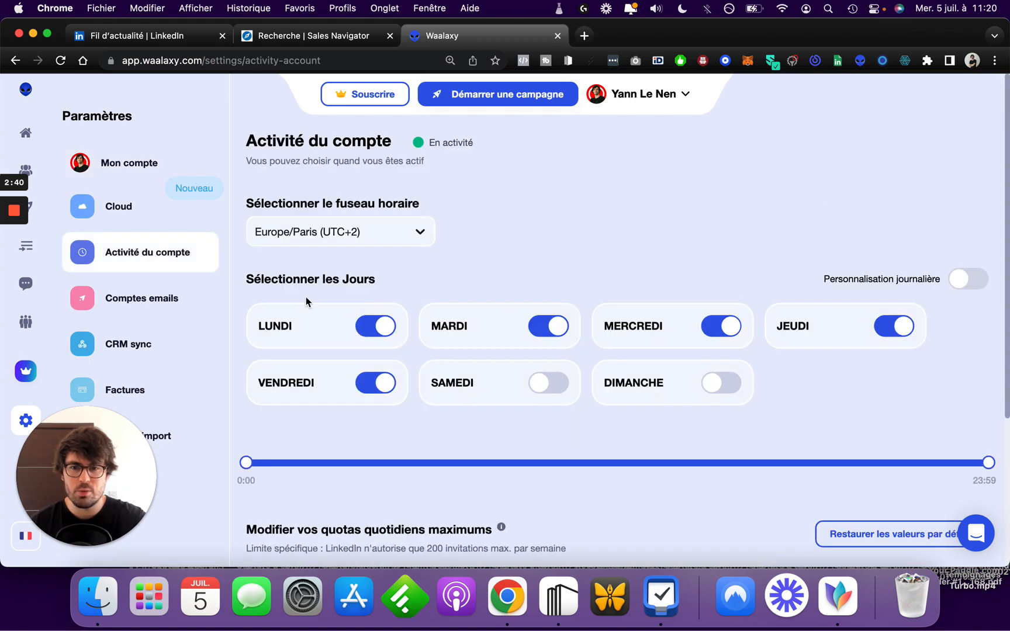
scroll(456, 299, down, 2)
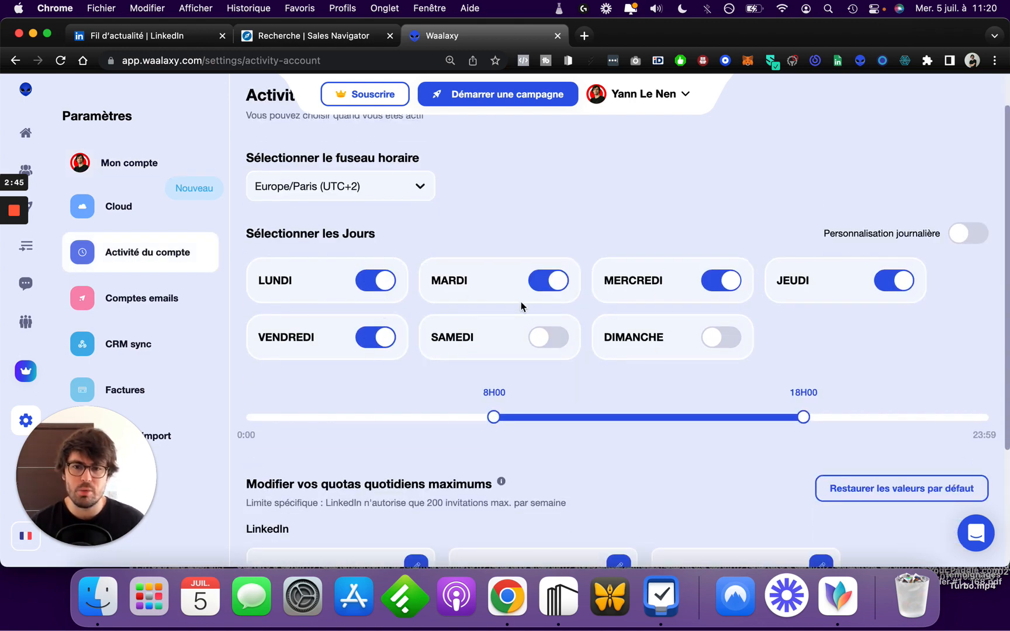
scroll(526, 325, down, 3)
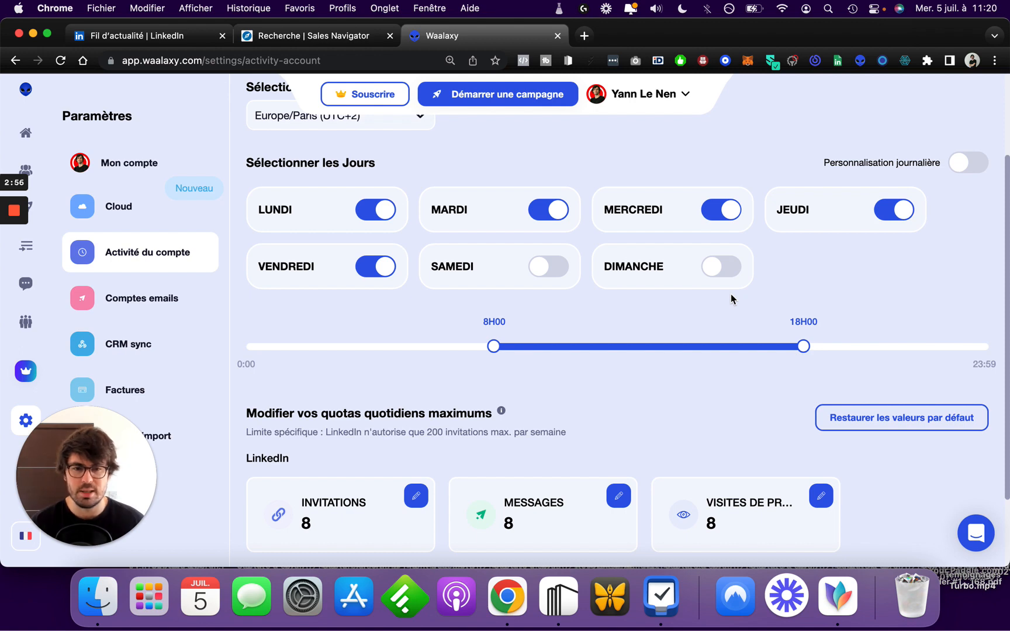
scroll(730, 295, up, 5)
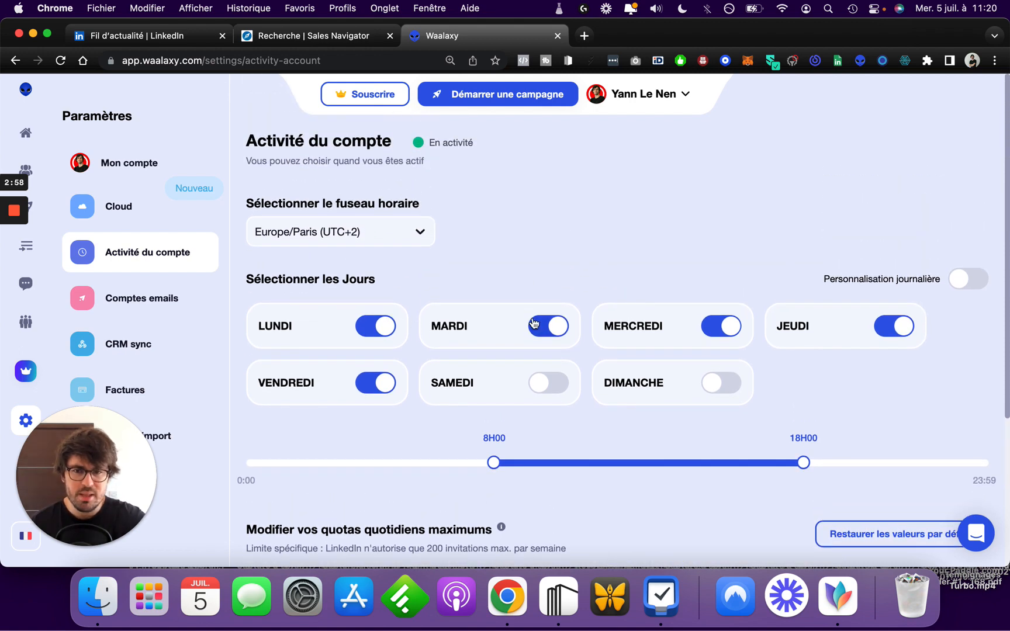
scroll(591, 274, down, 3)
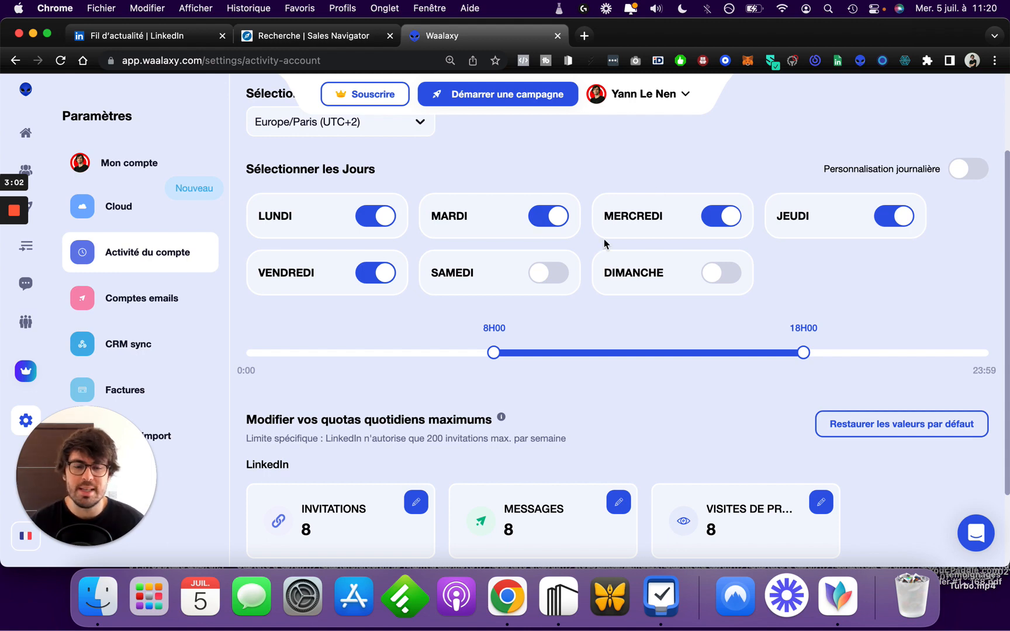
scroll(601, 243, down, 3)
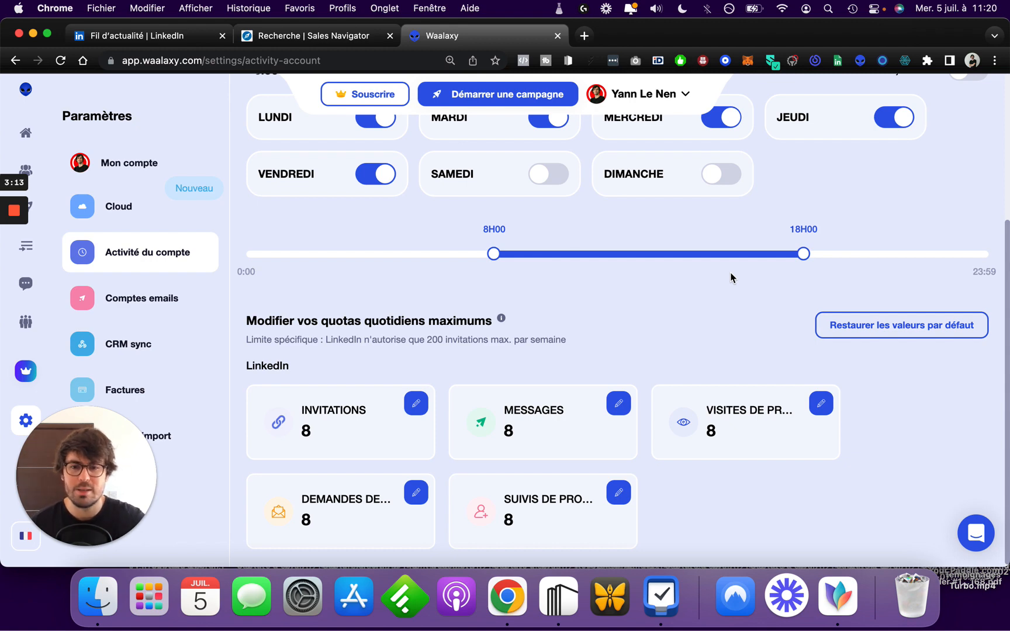
scroll(730, 277, down, 1)
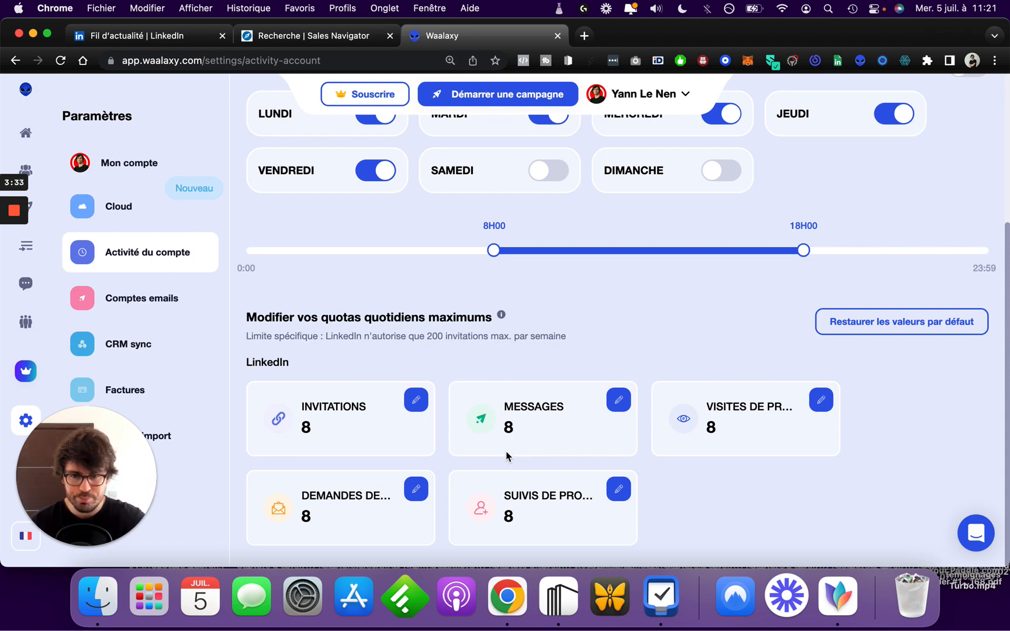
scroll(570, 432, up, 4)
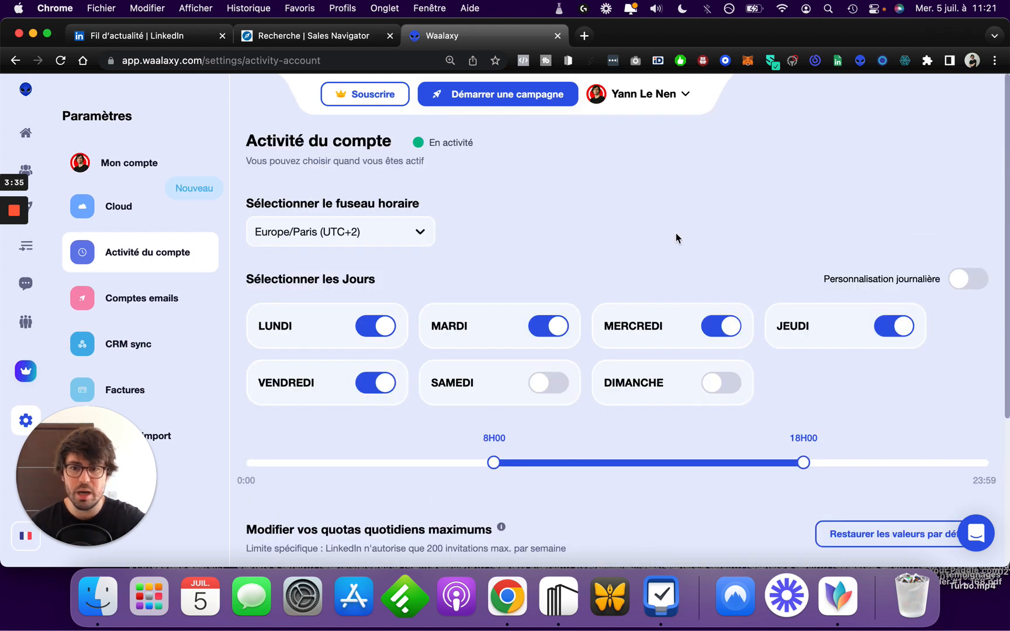
Step: View the email accounts and CRM sync settings, and return to the prospect lists
click(153, 303)
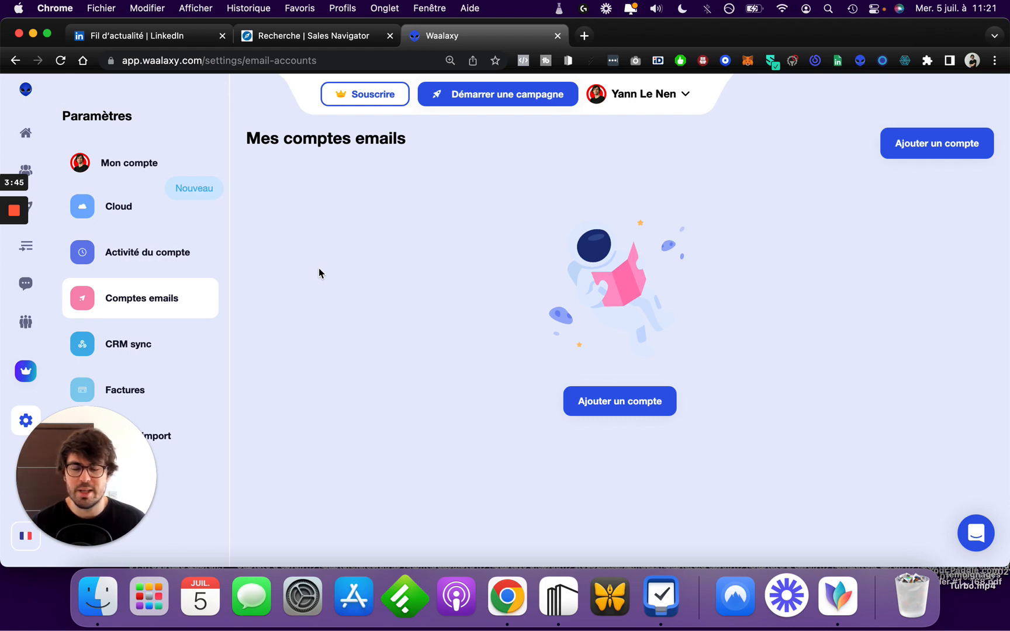
click(140, 346)
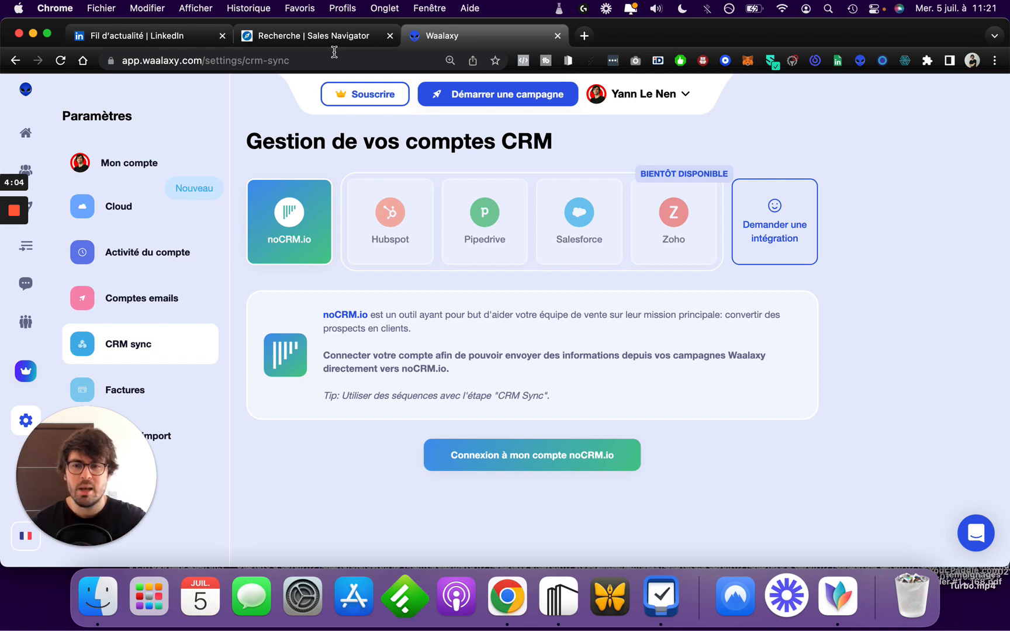
mouse_move(46, 179)
click(77, 178)
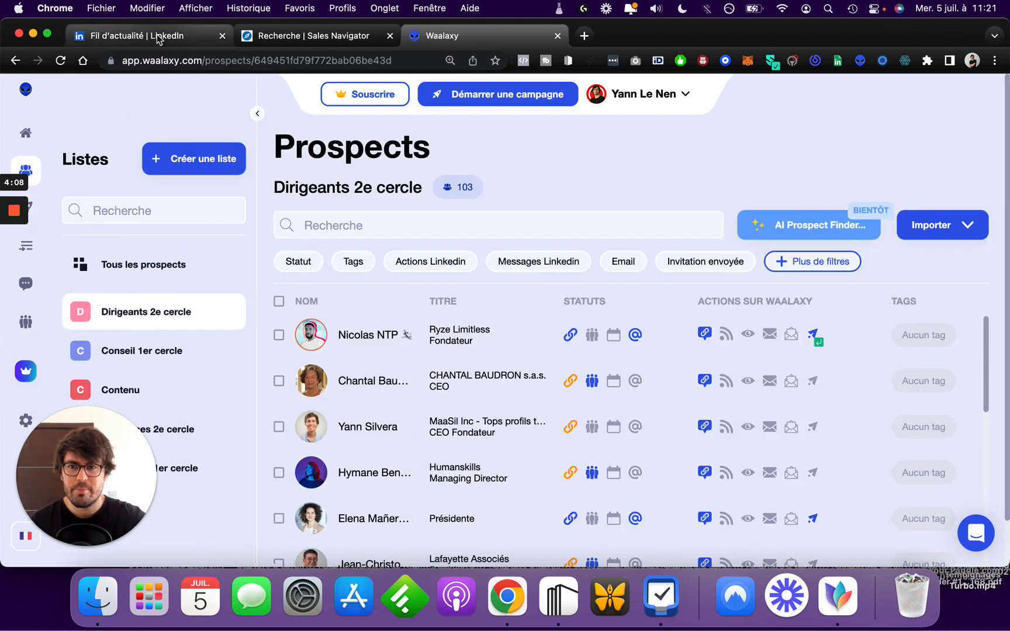
Step: Switch to the Sales Navigator lead search and filter prospects by a company headcount of 1-10
click(175, 35)
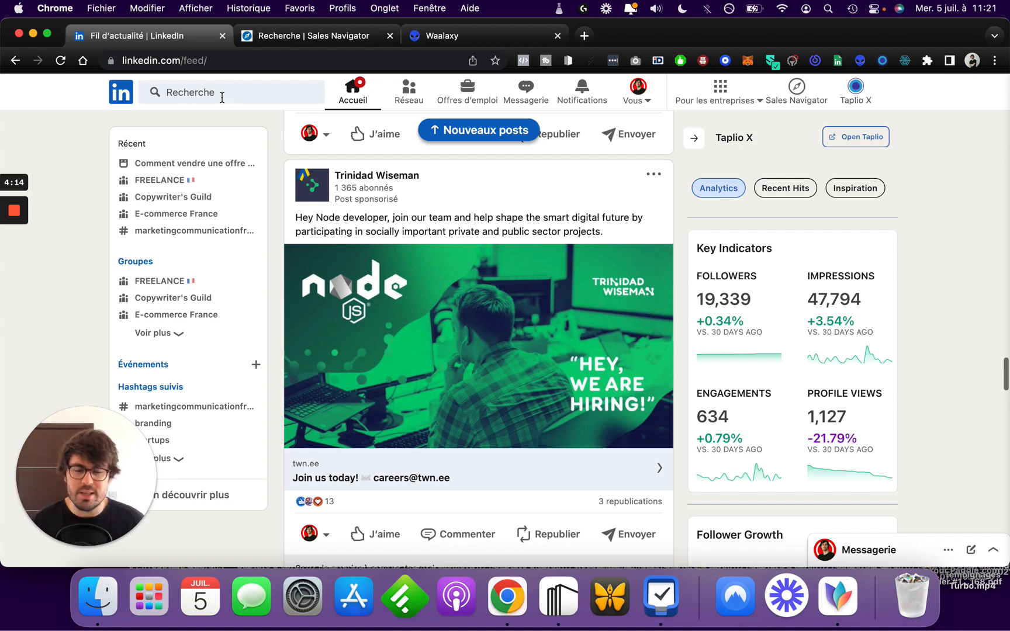
click(315, 42)
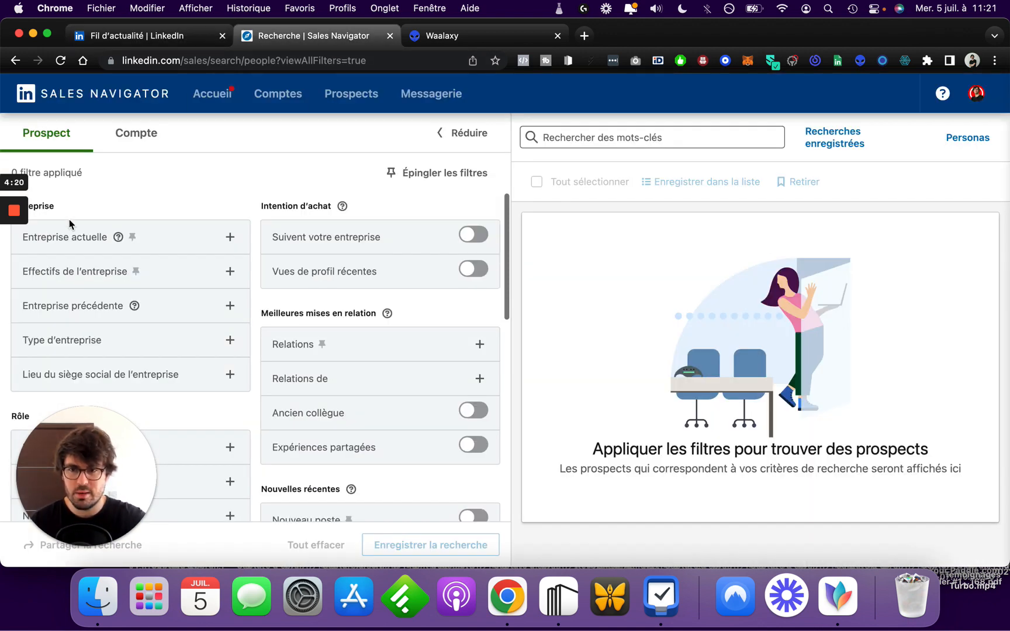
click(74, 242)
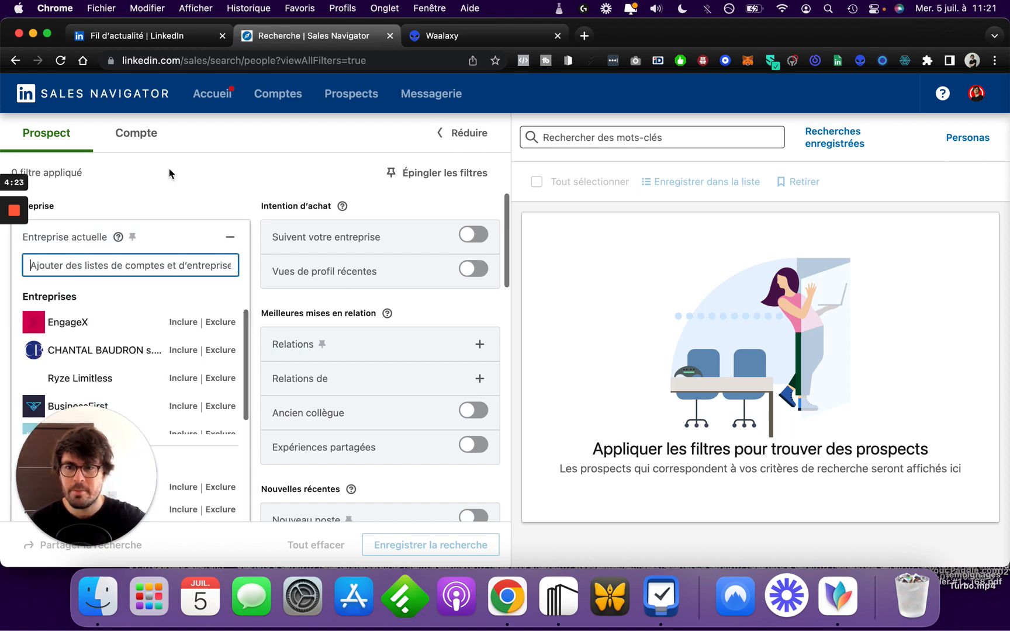
click(169, 169)
scroll(50, 303, down, 2)
click(69, 239)
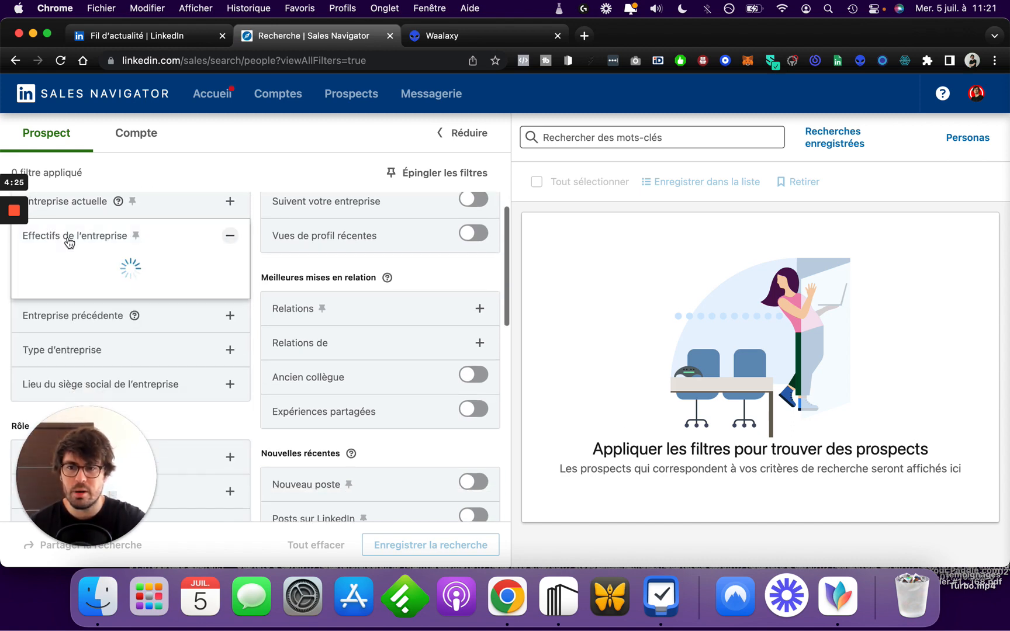
click(38, 286)
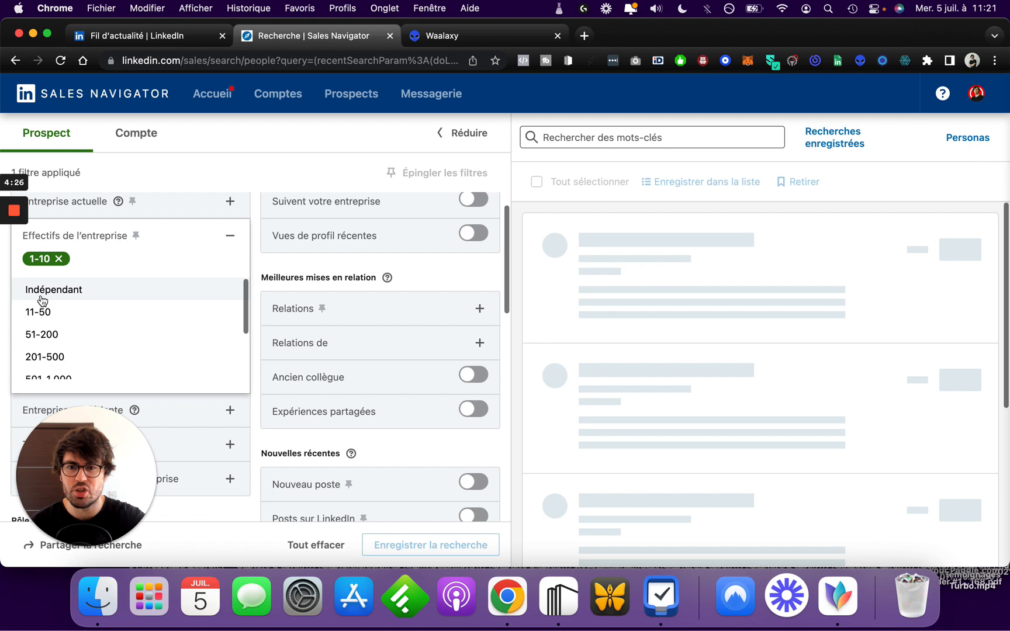
click(202, 155)
Step: Add France as the geography filter in the Sales Navigator lead search
scroll(157, 311, down, 8)
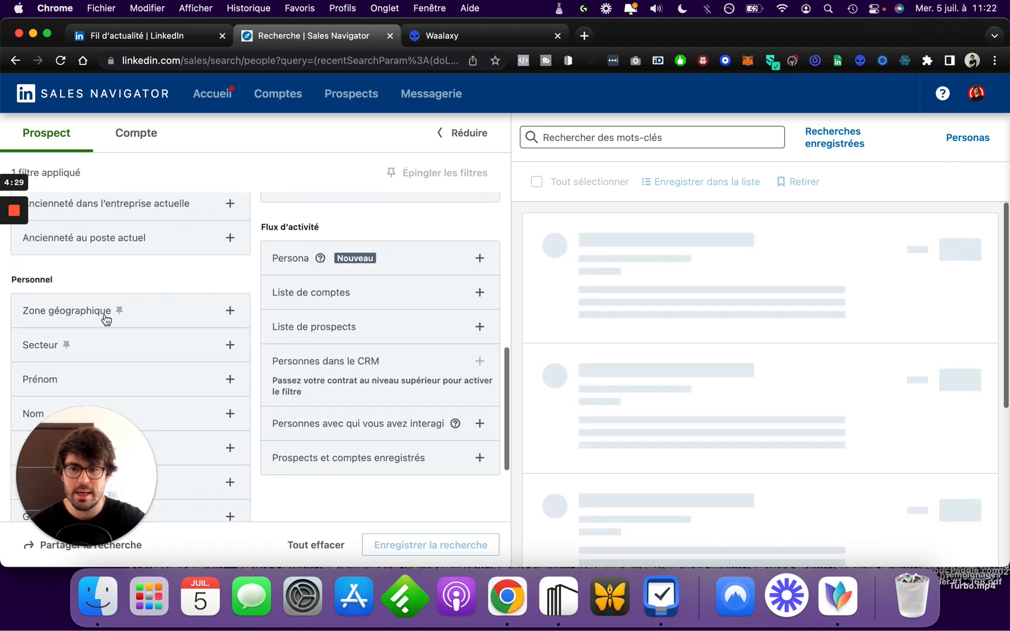
click(73, 316)
text(fr)
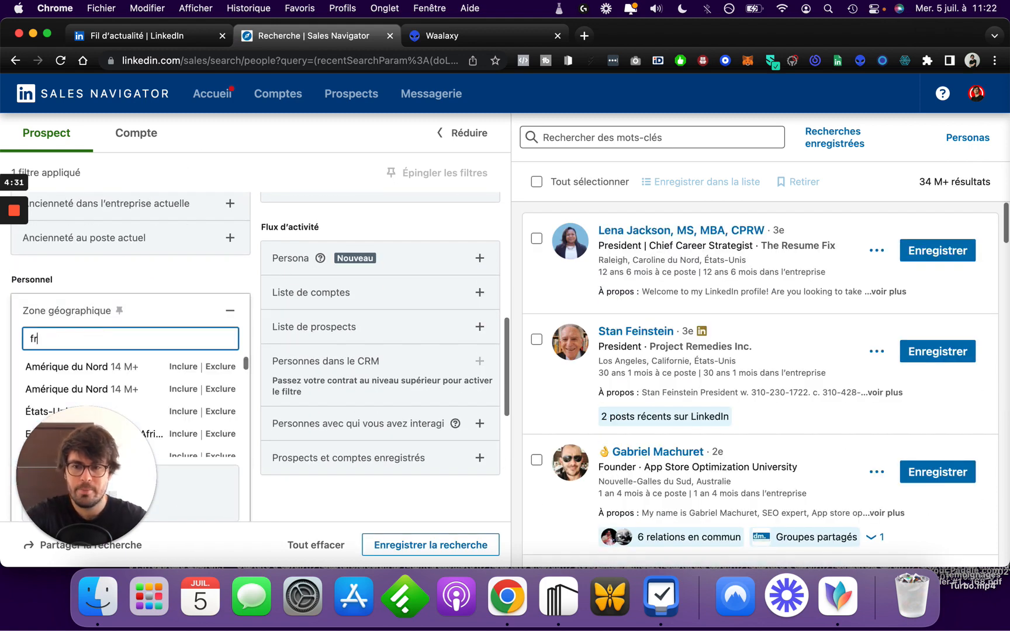
click(142, 368)
scroll(306, 360, down, 5)
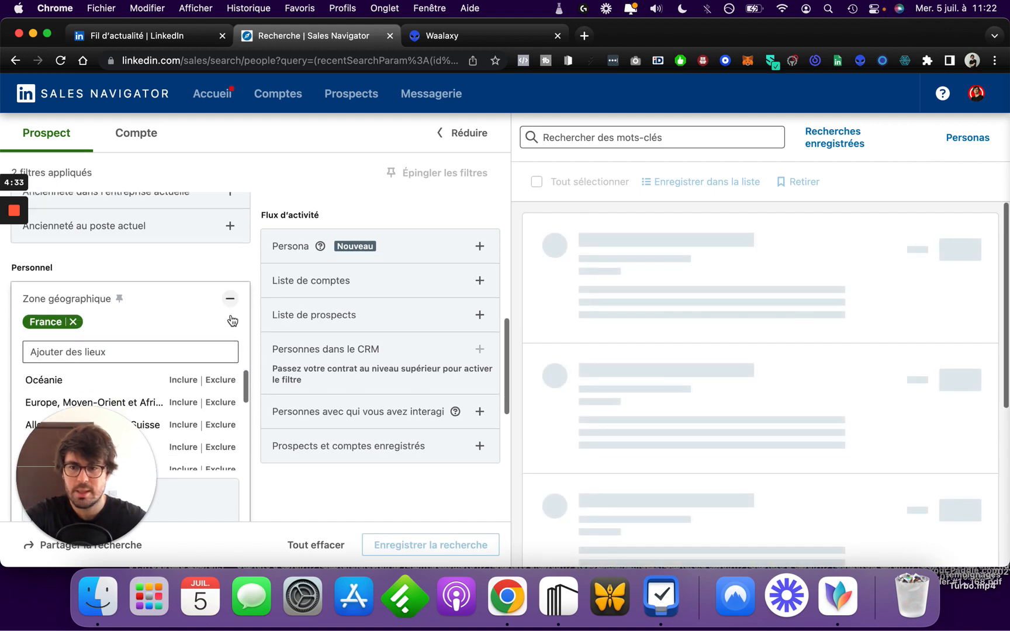
click(306, 361)
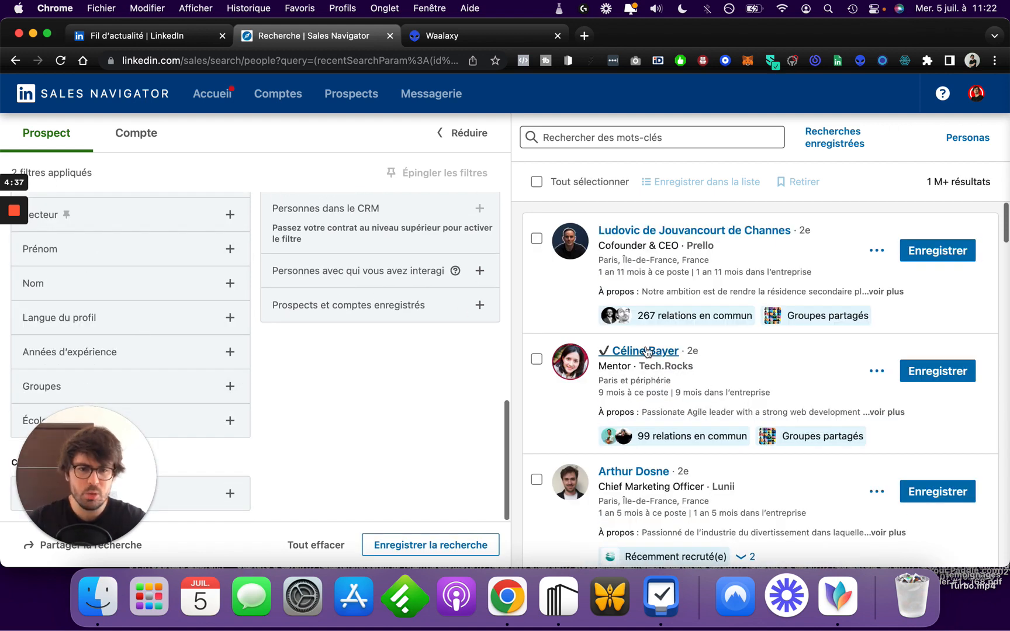
Step: Browse the filtered leads, review the Waalaxy extension's import form for this search, and return to the Waalaxy prospects page without importing
scroll(260, 295, up, 10)
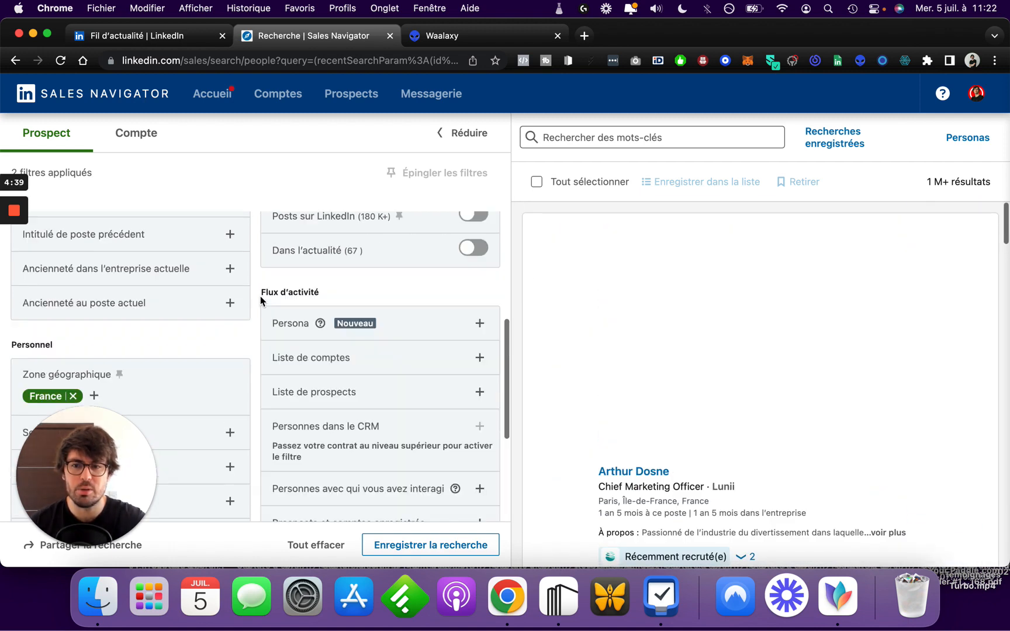
scroll(261, 296, down, 10)
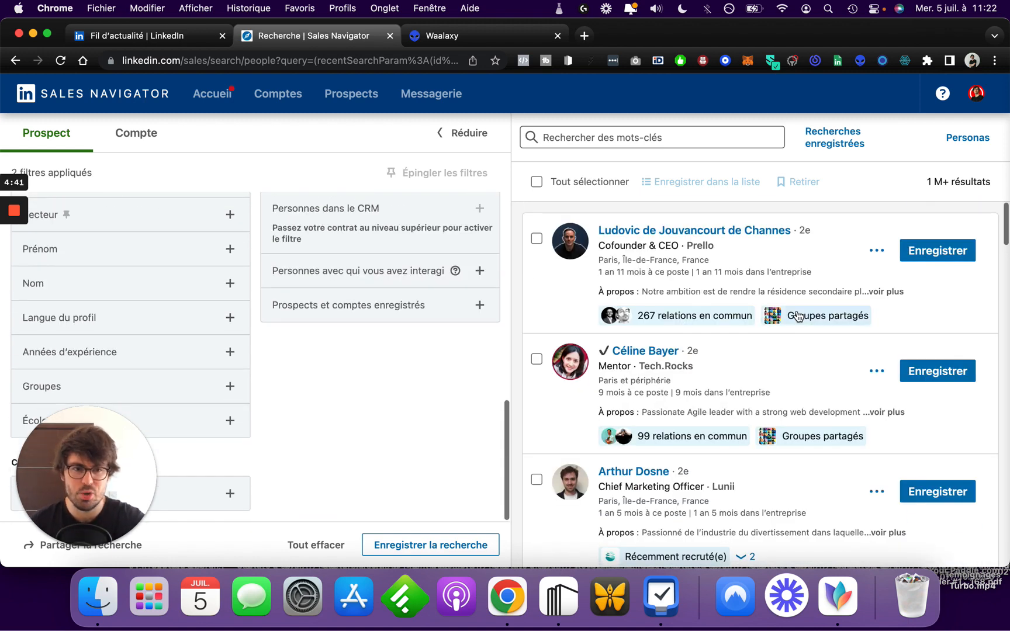
scroll(817, 323, down, 10)
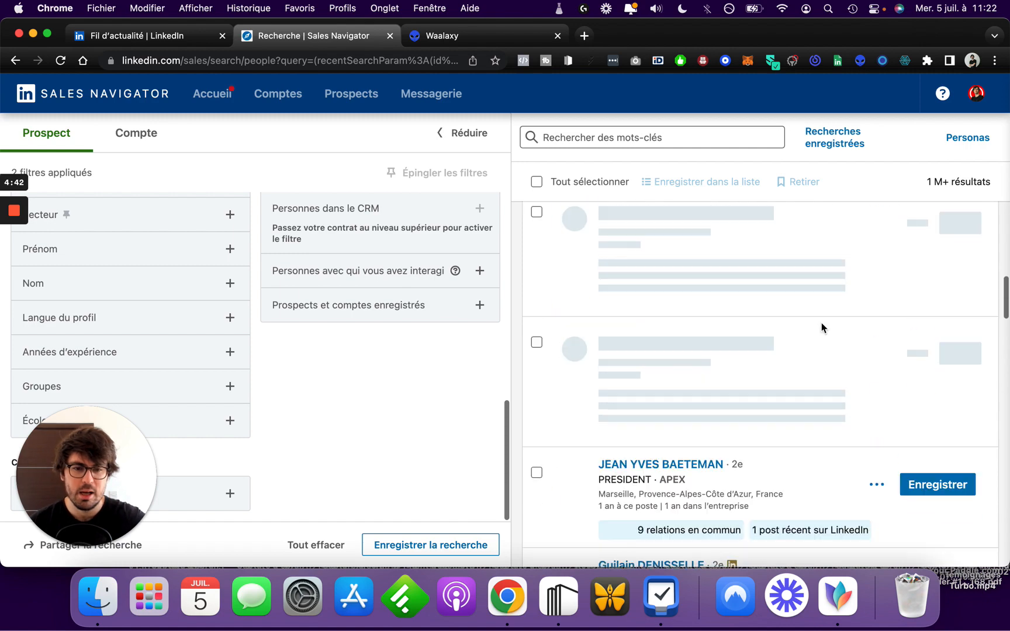
scroll(821, 323, down, 15)
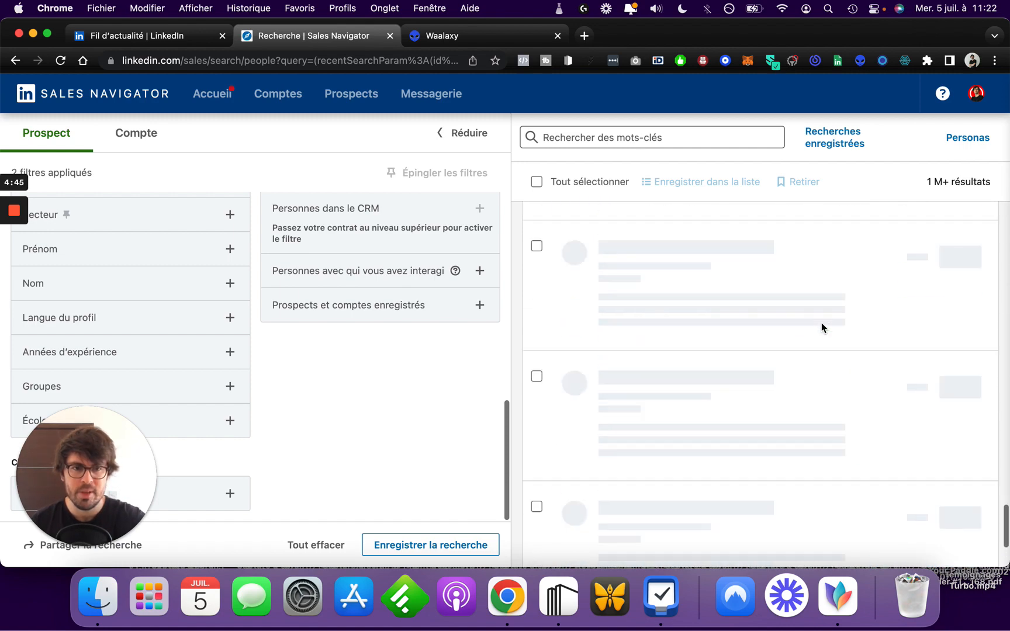
click(862, 62)
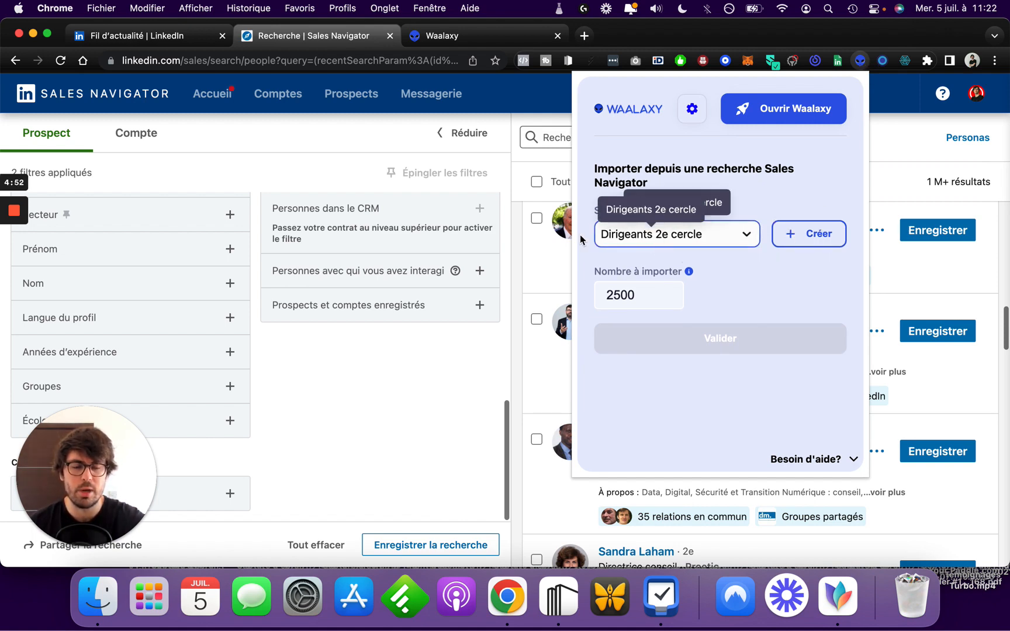
scroll(412, 258, up, 10)
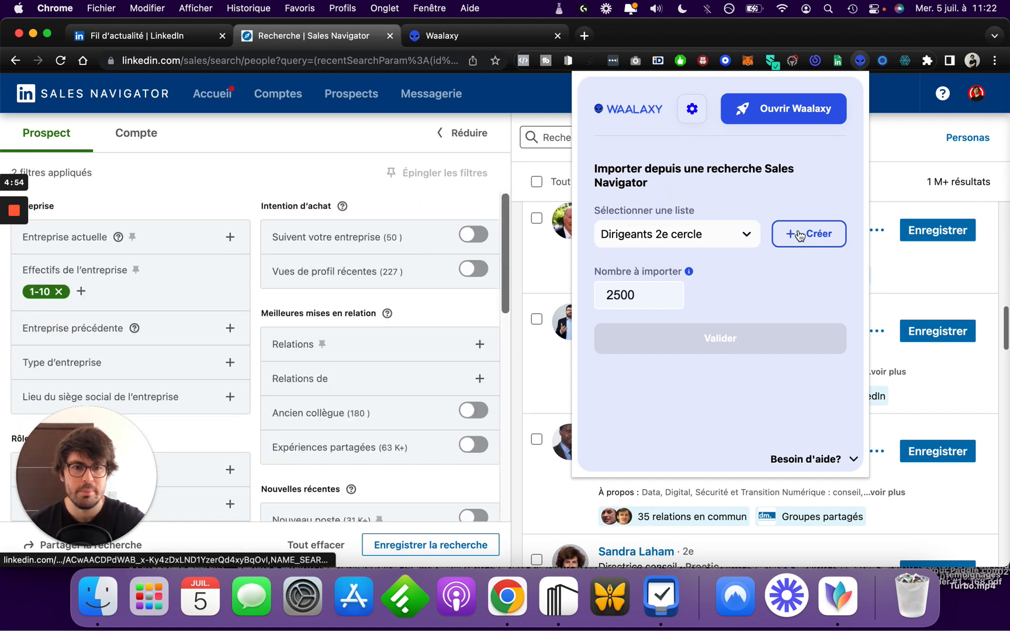
click(631, 295)
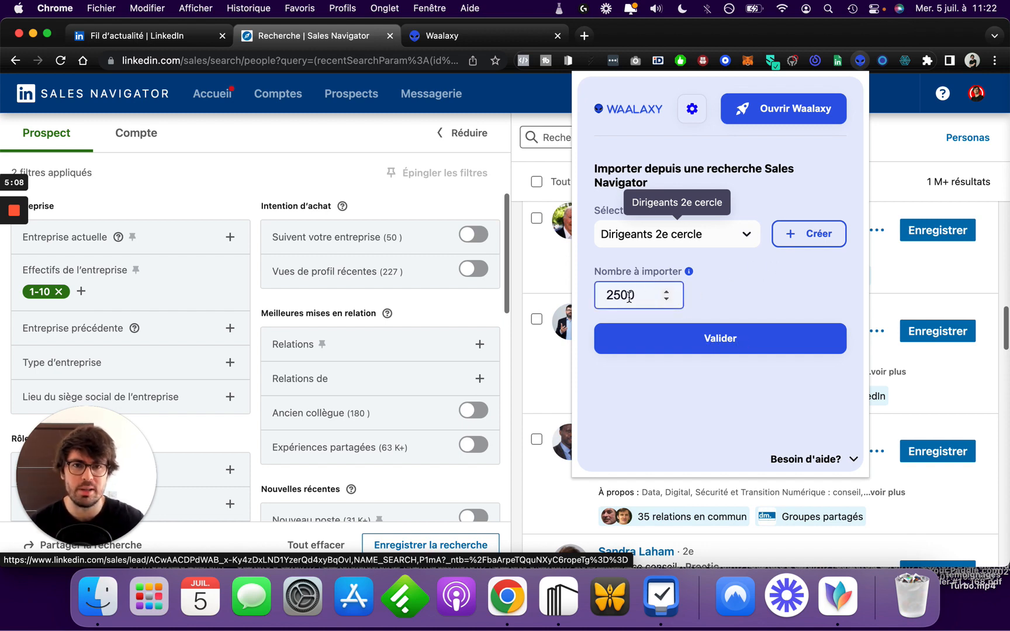
click(366, 126)
click(442, 35)
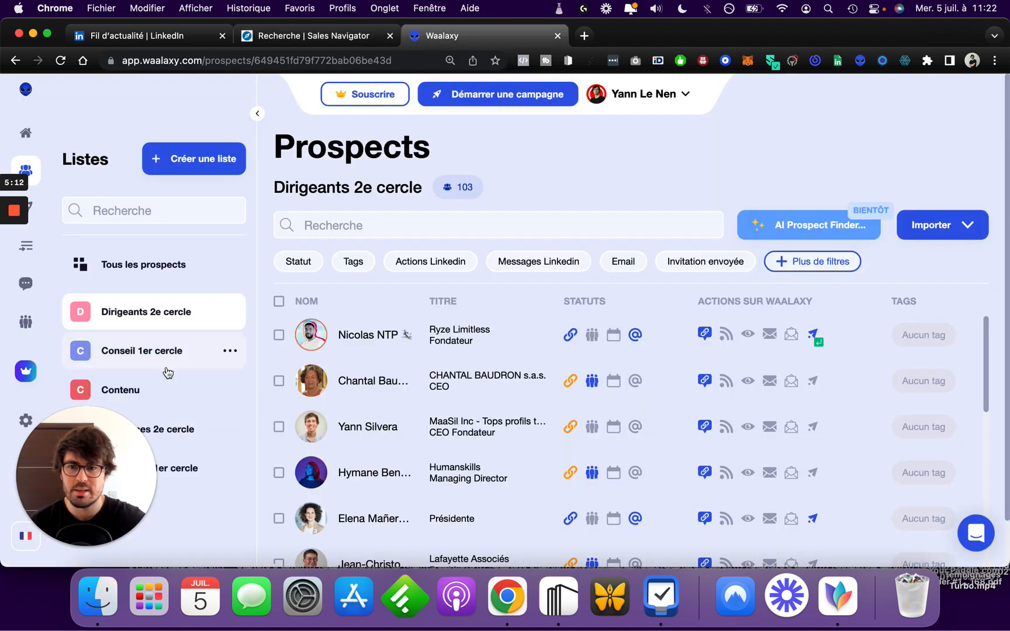
mouse_move(70, 233)
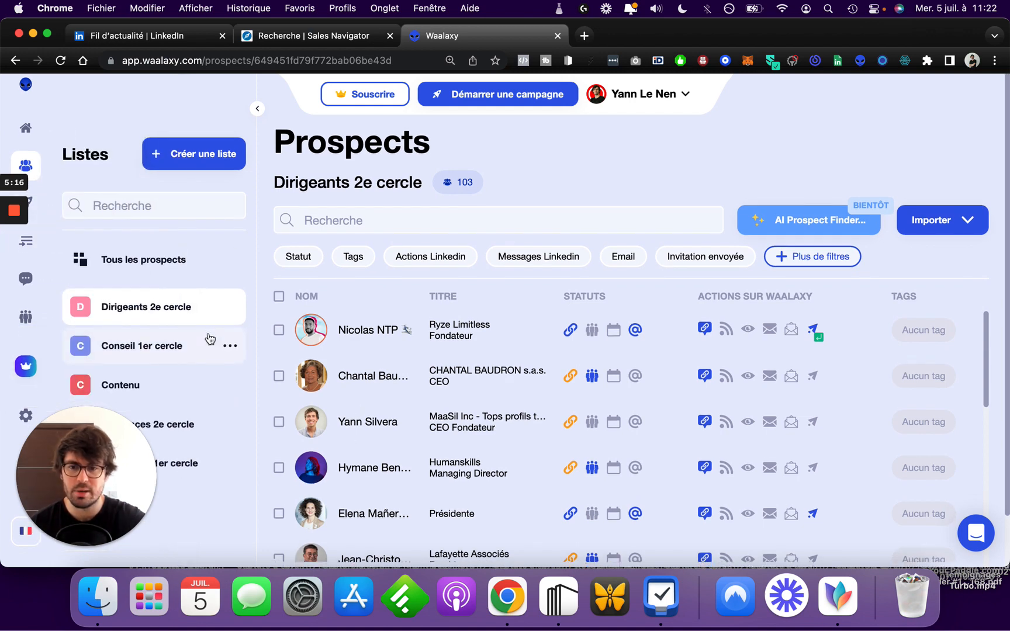
scroll(514, 438, down, 10)
scroll(514, 439, up, 10)
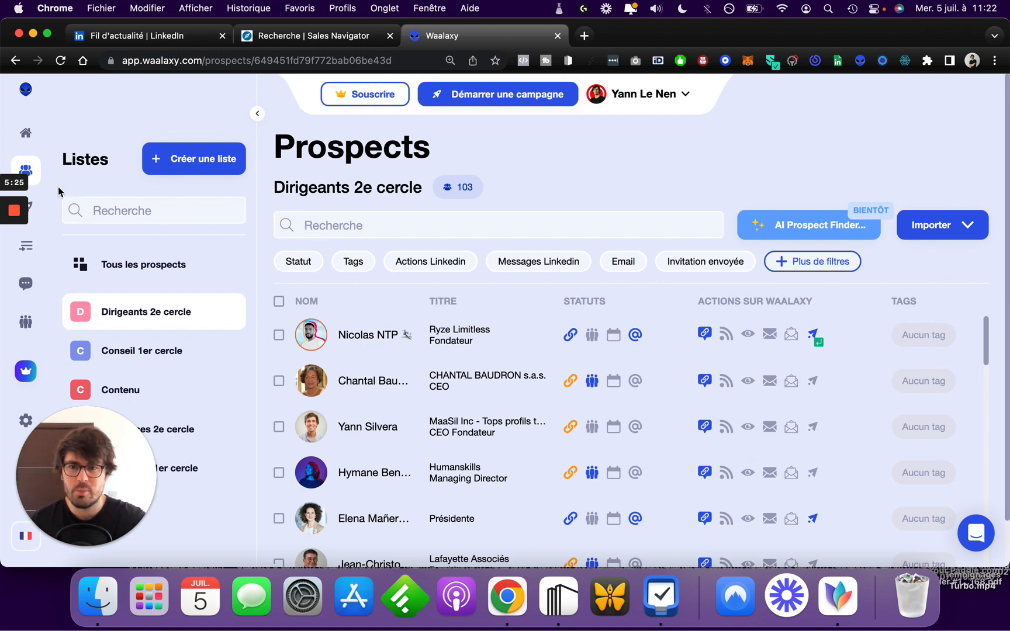
Step: Open the campaigns page, browse the recommended sequences for a new campaign, and close the sequence selection without choosing one
click(97, 210)
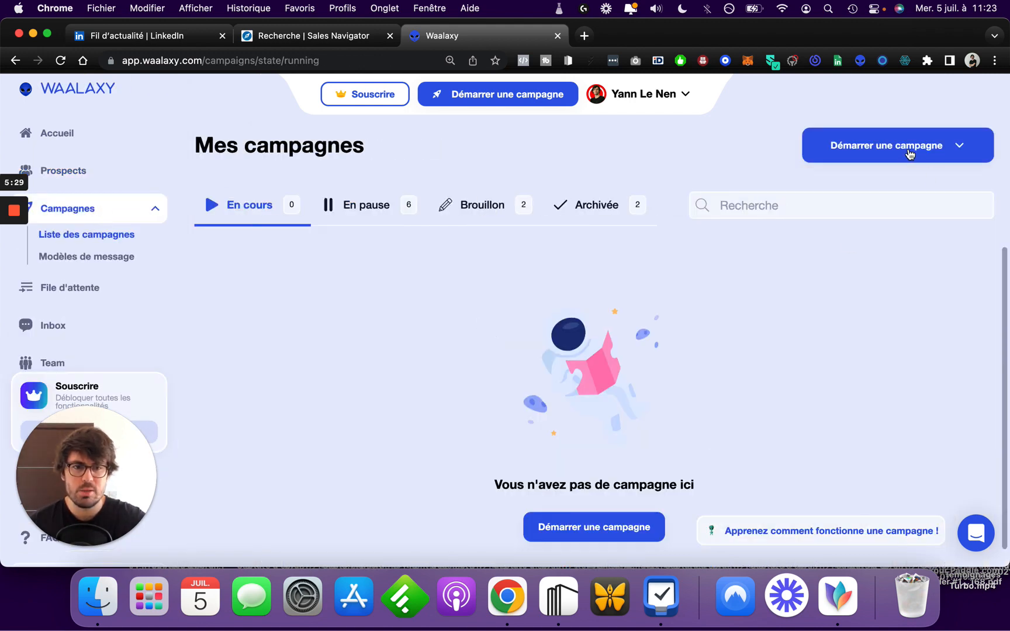
click(911, 153)
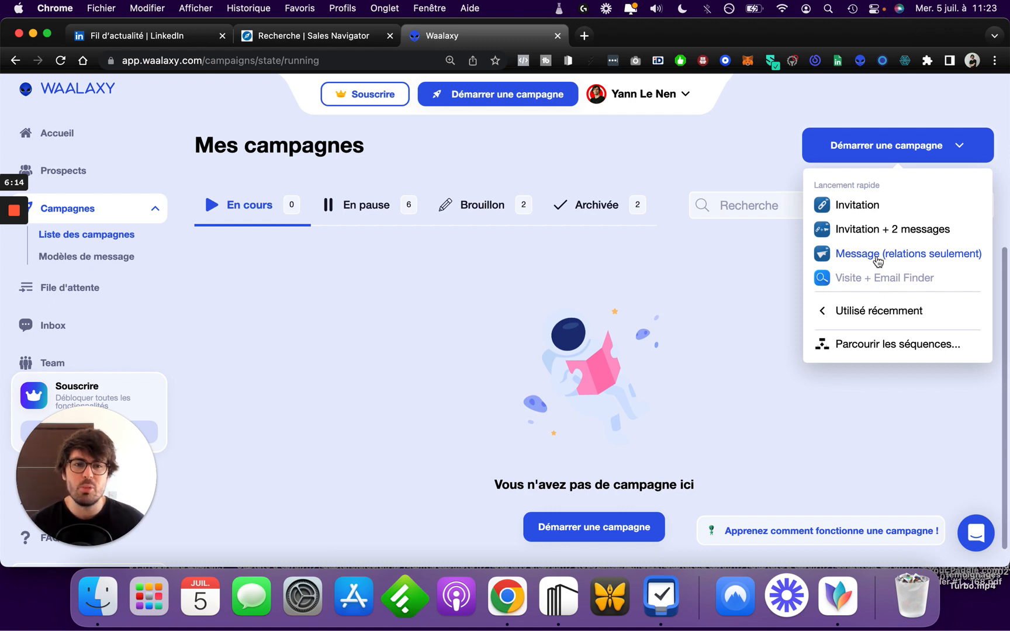
click(879, 348)
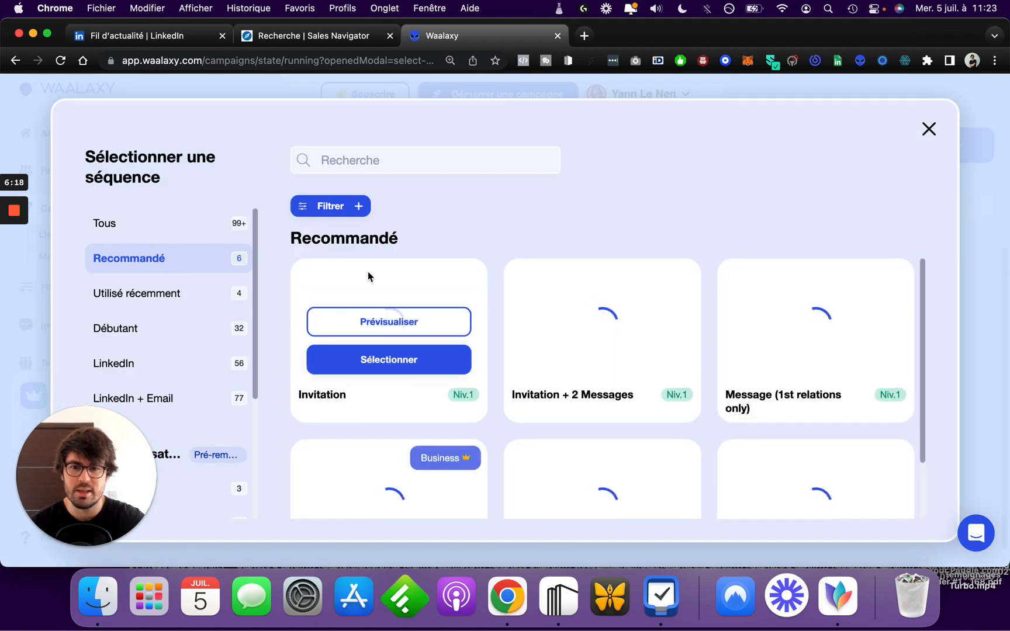
scroll(353, 345, down, 2)
scroll(354, 344, up, 2)
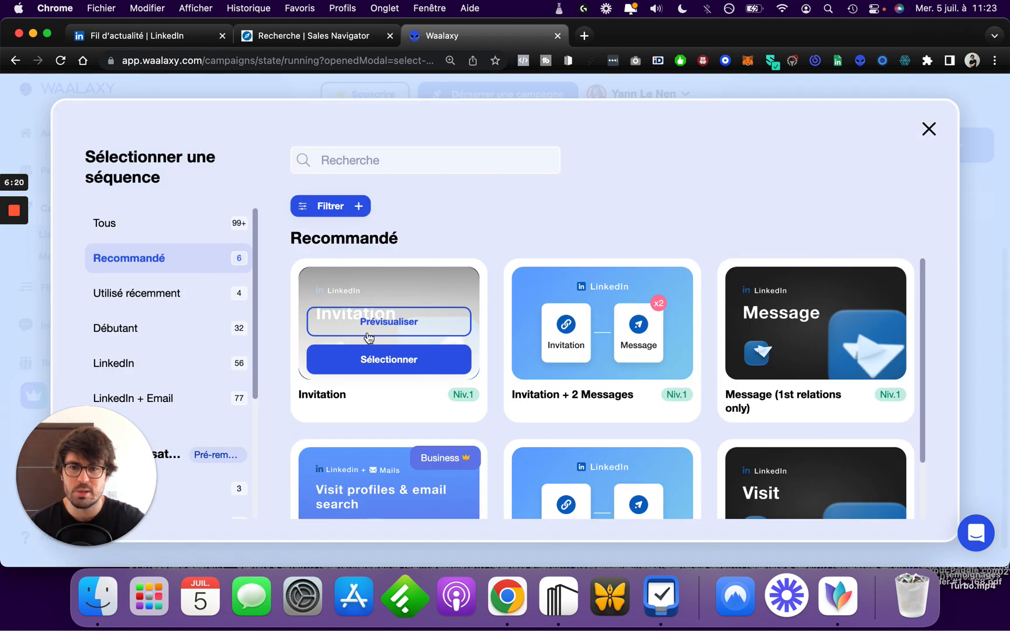
scroll(179, 277, down, 2)
scroll(409, 362, down, 2)
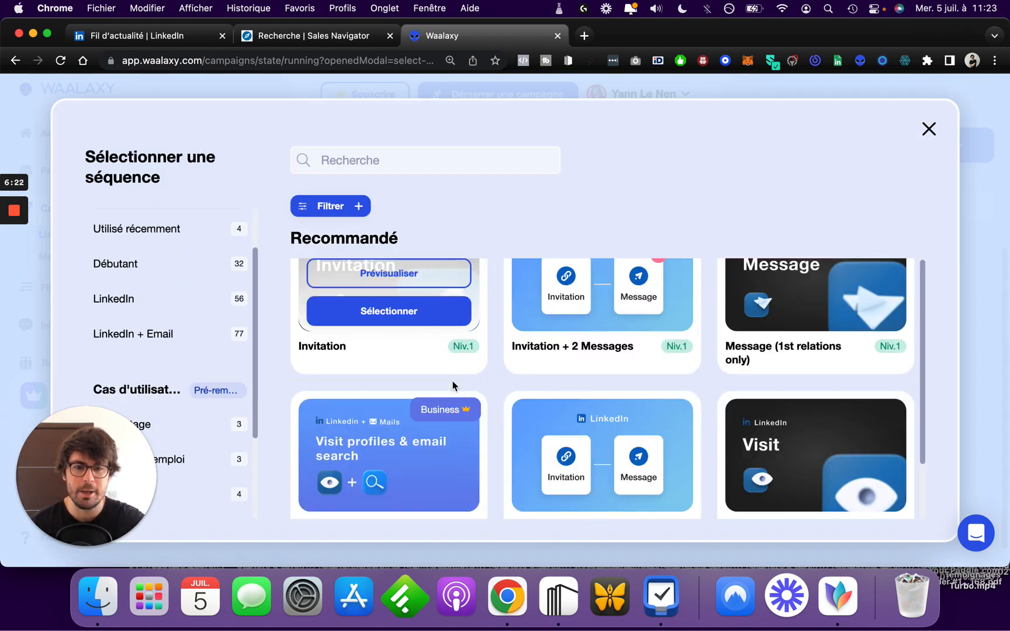
mouse_move(435, 302)
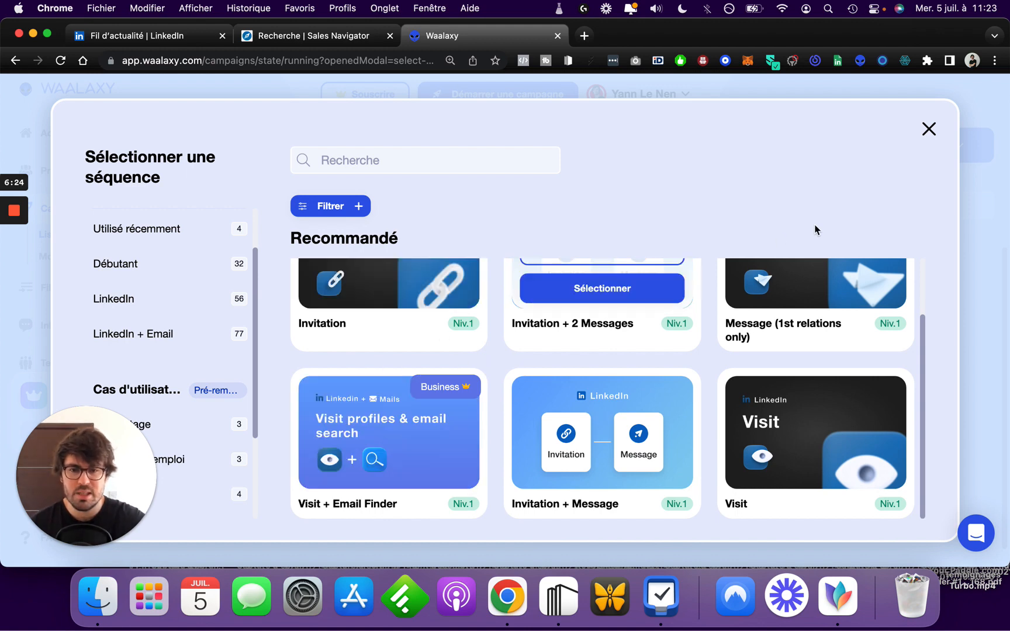
mouse_move(546, 298)
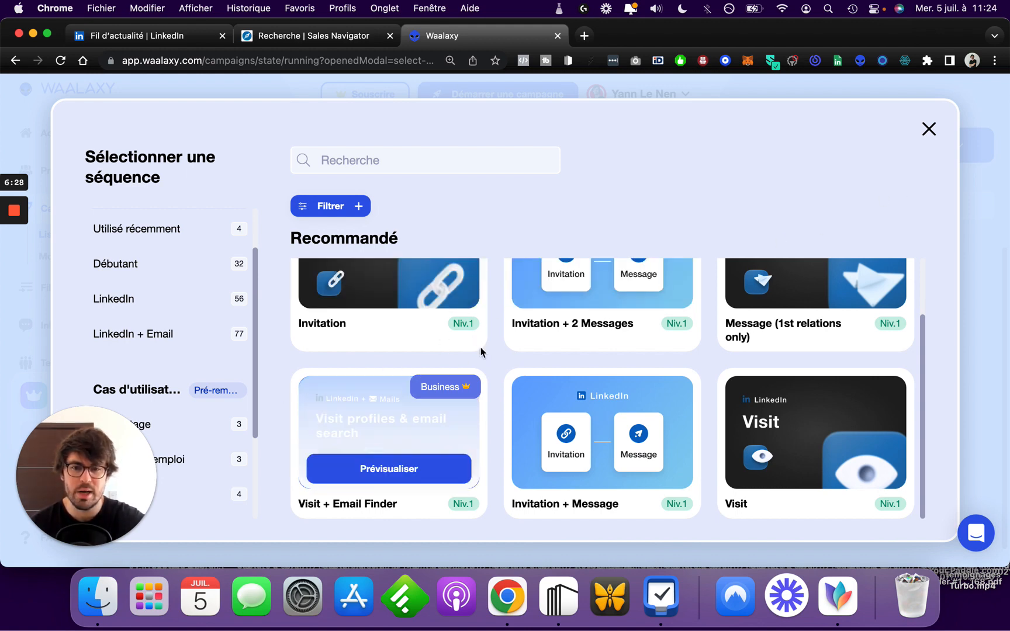
mouse_move(457, 415)
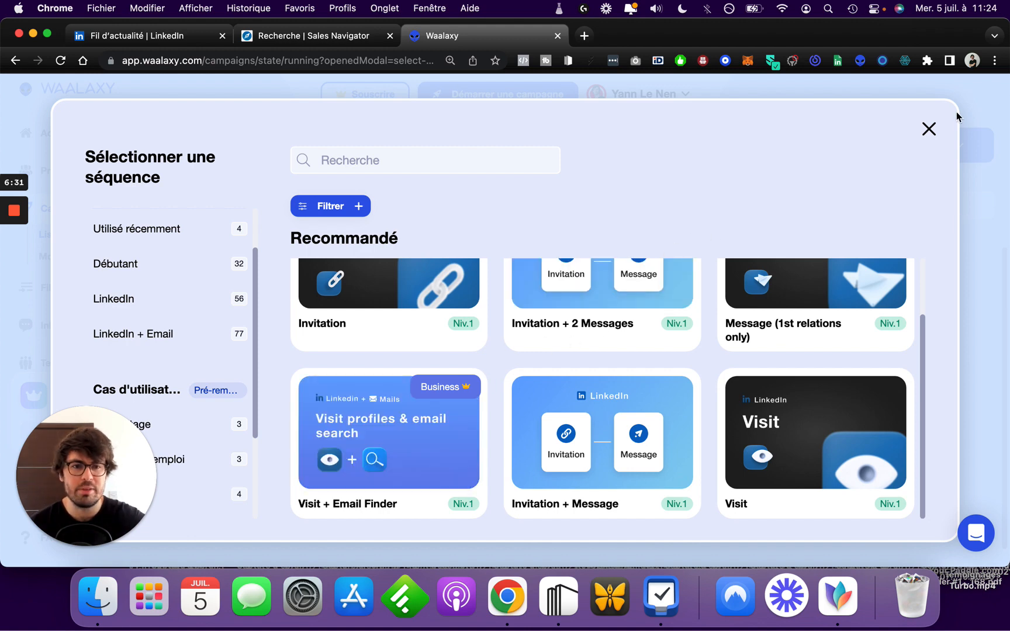
click(928, 130)
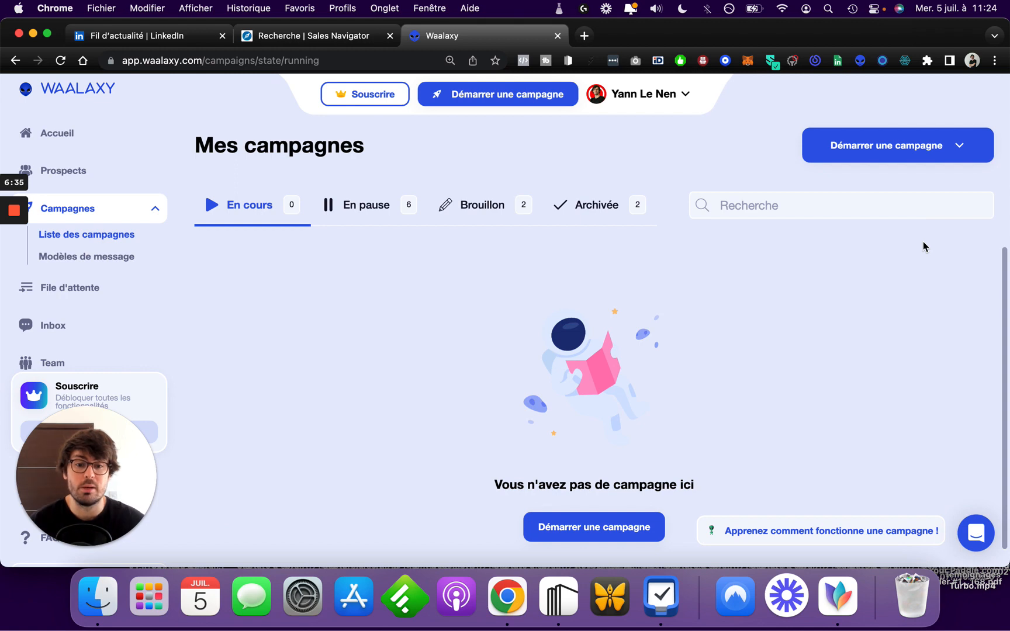
Step: Start an Invitation + 2 messages campaign and name it "Directeurs commerciaux (Invitation + 2 Messages)"
click(933, 143)
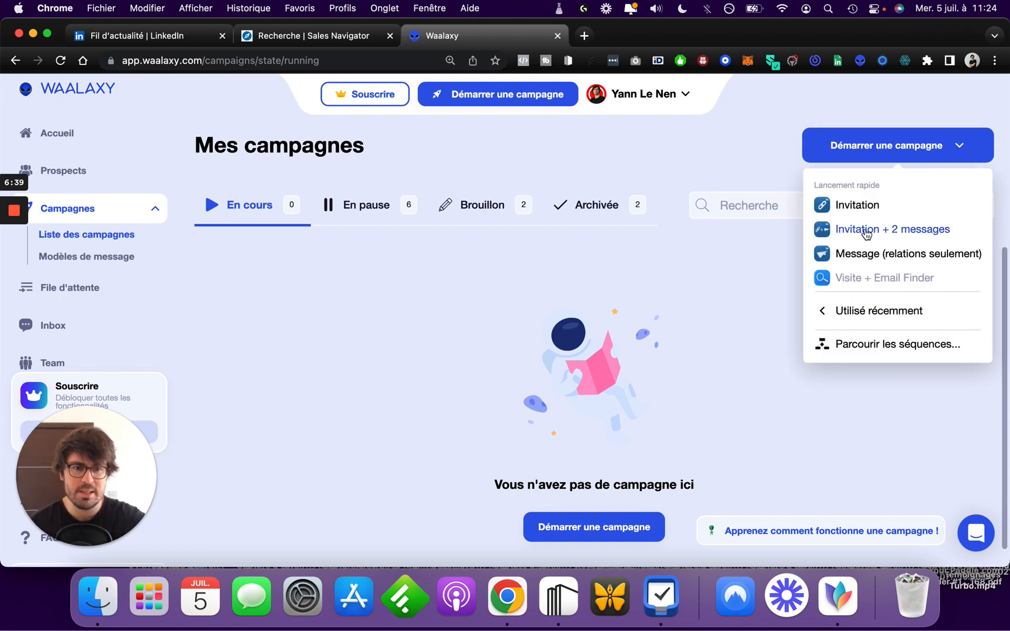
click(864, 231)
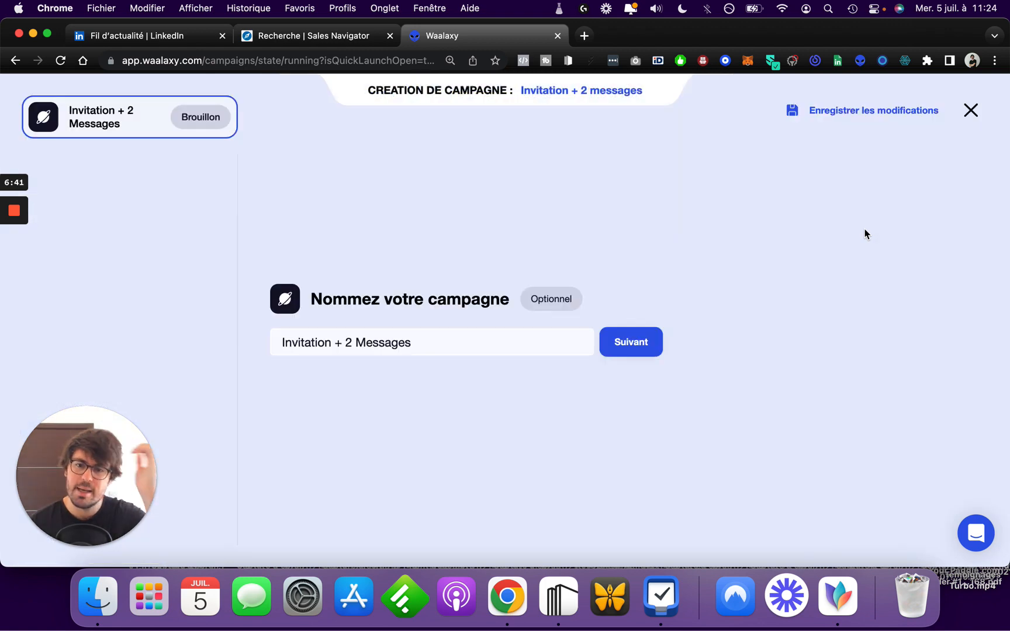
click(408, 345)
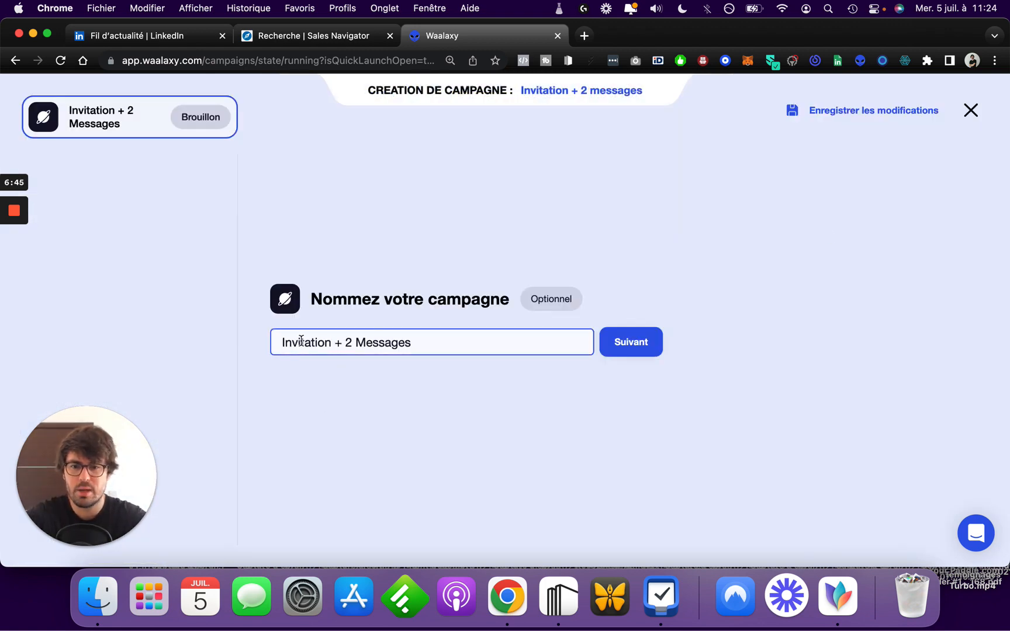
click(277, 342)
text(Directeurs)
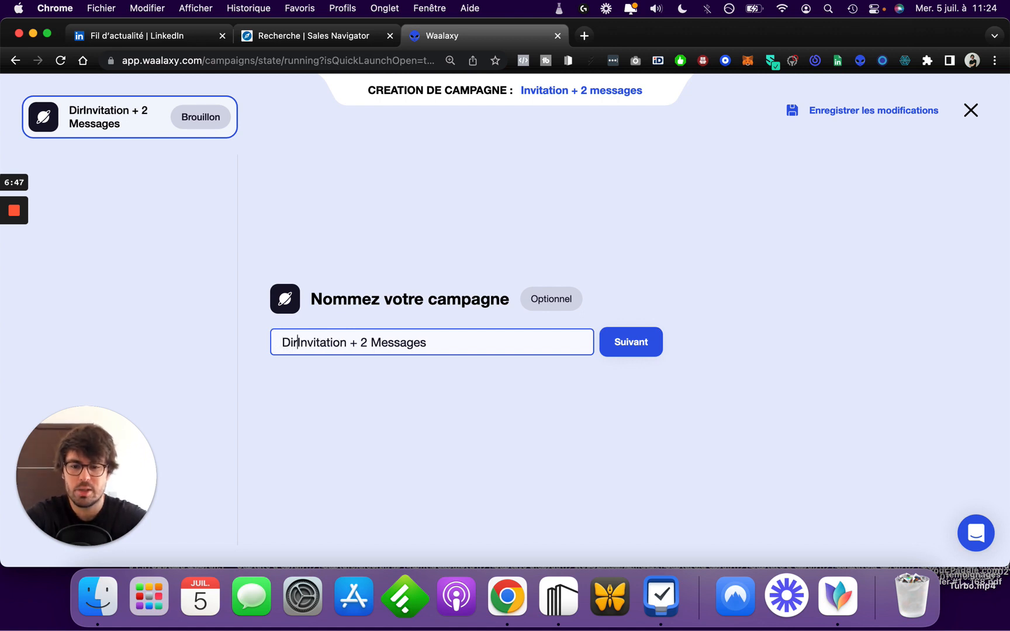
text( commerciaux)
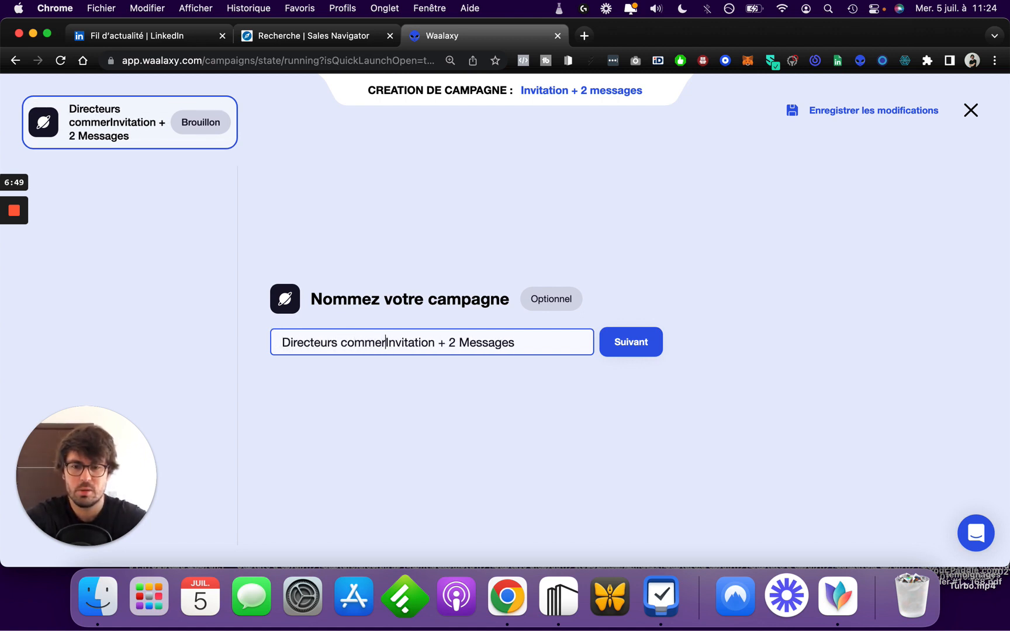
text(()
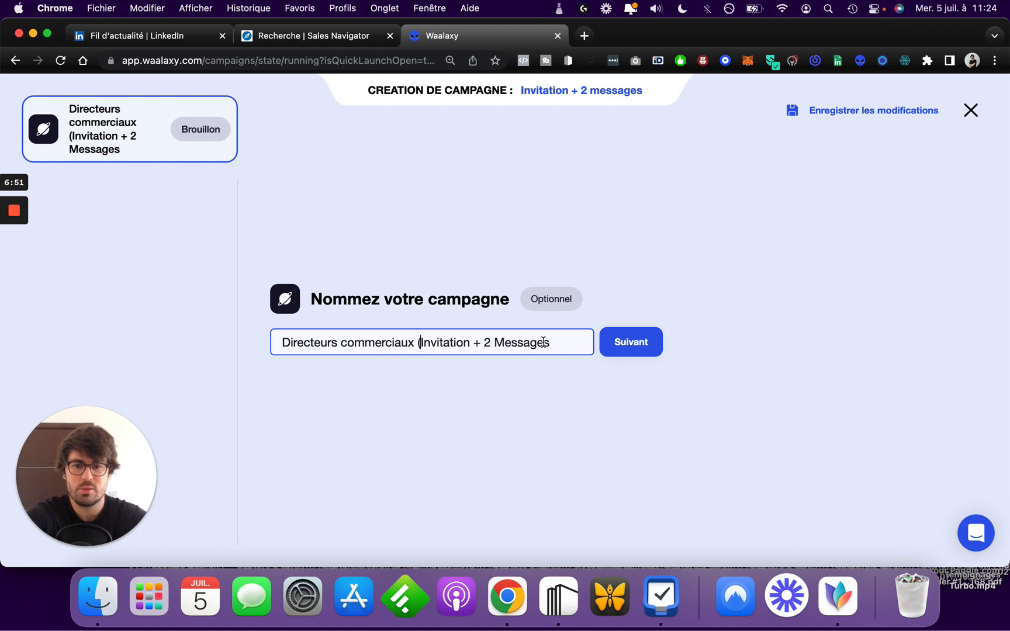
click(559, 344)
text())
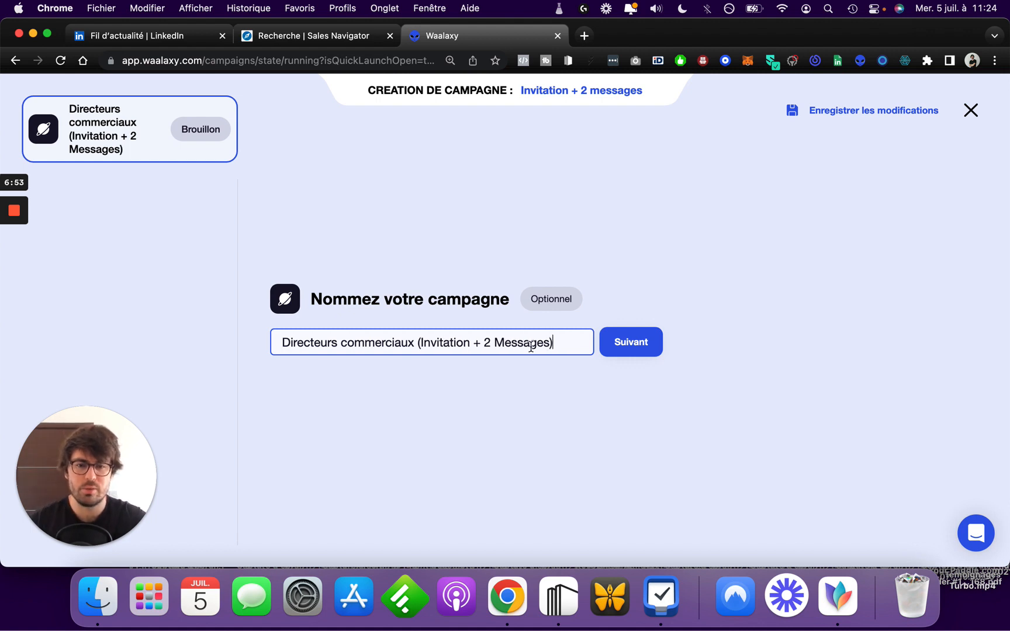
Step: Change the campaign name to "Directeurs commerciaux (Invitation + Message + Relance)" and continue to adding prospects
drag(557, 342, 484, 342)
text(Message )
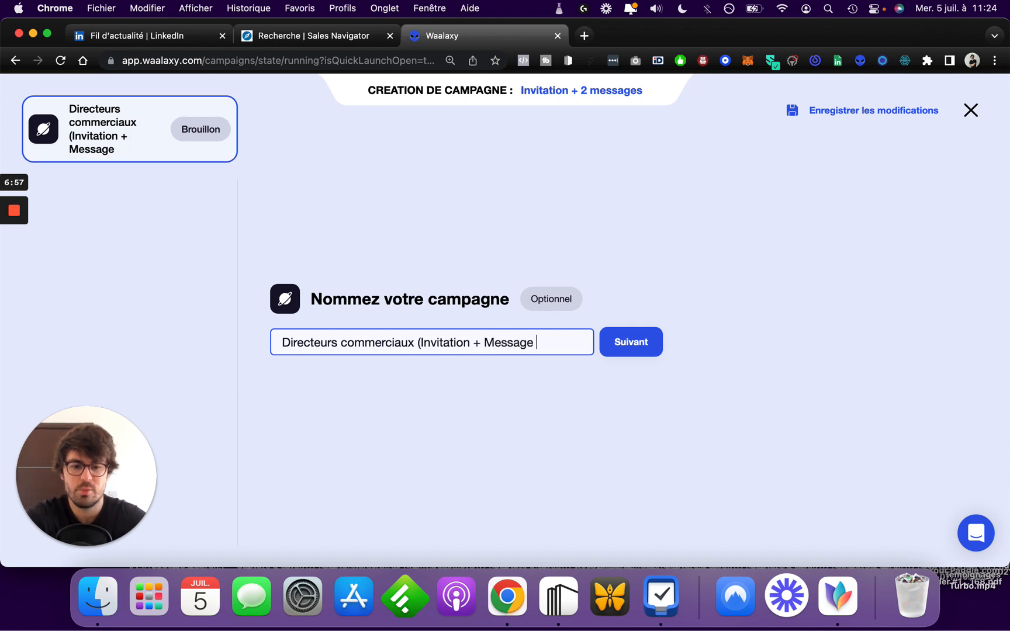
text(+ Relance))
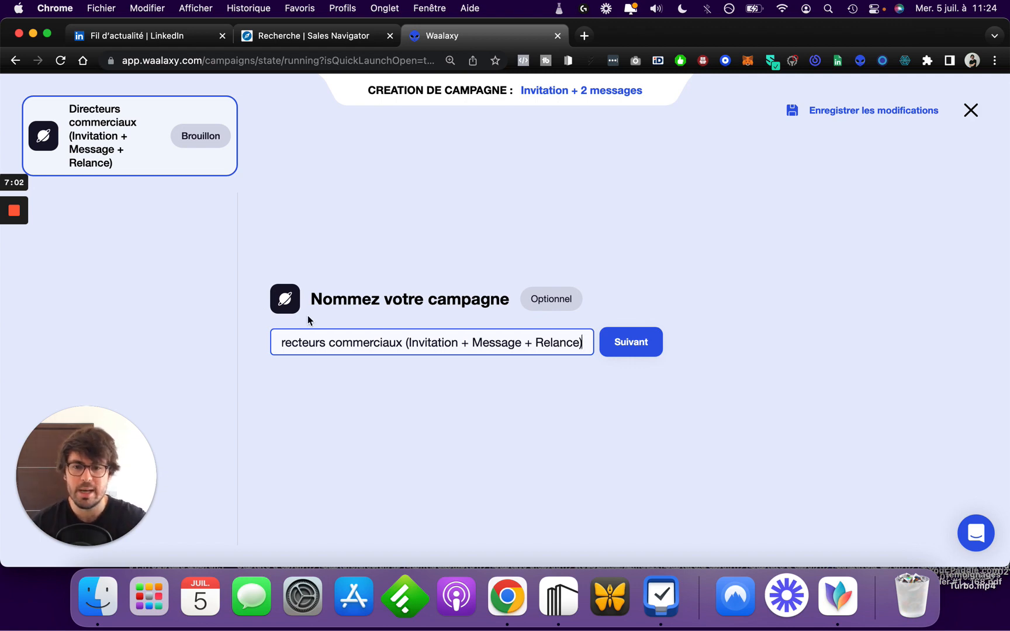
drag(390, 343, 236, 344)
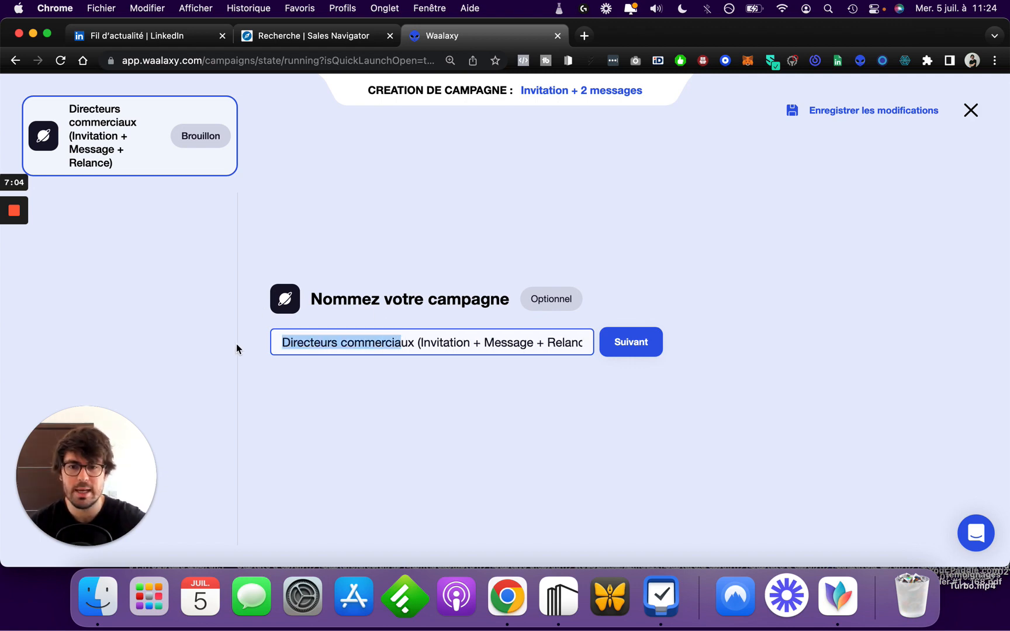
click(625, 349)
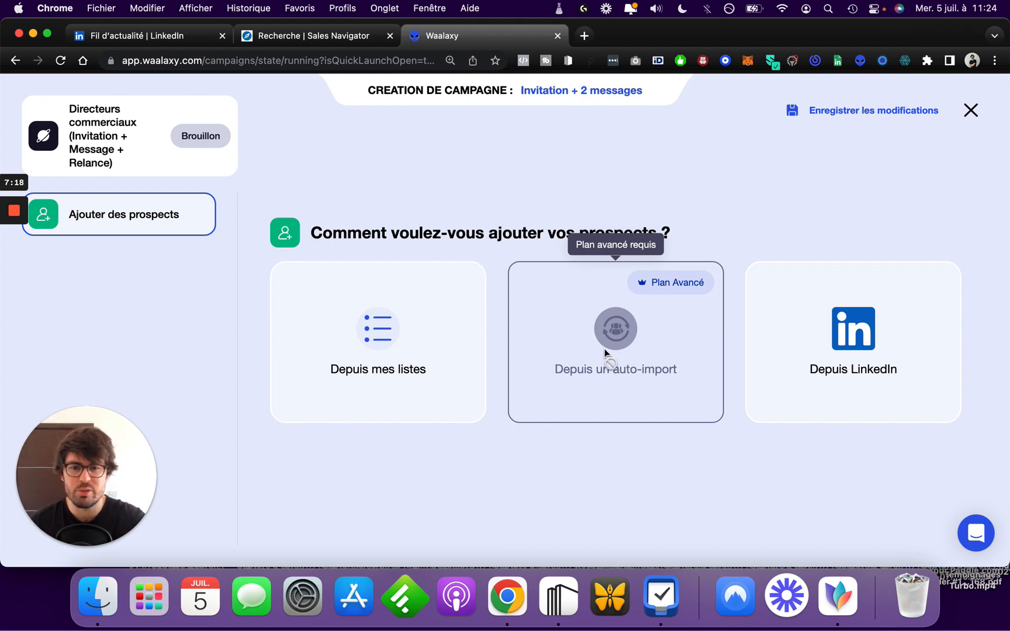
Step: Choose to add prospects from existing lists and select the Dirigeants 2e cercle list
click(379, 336)
click(435, 331)
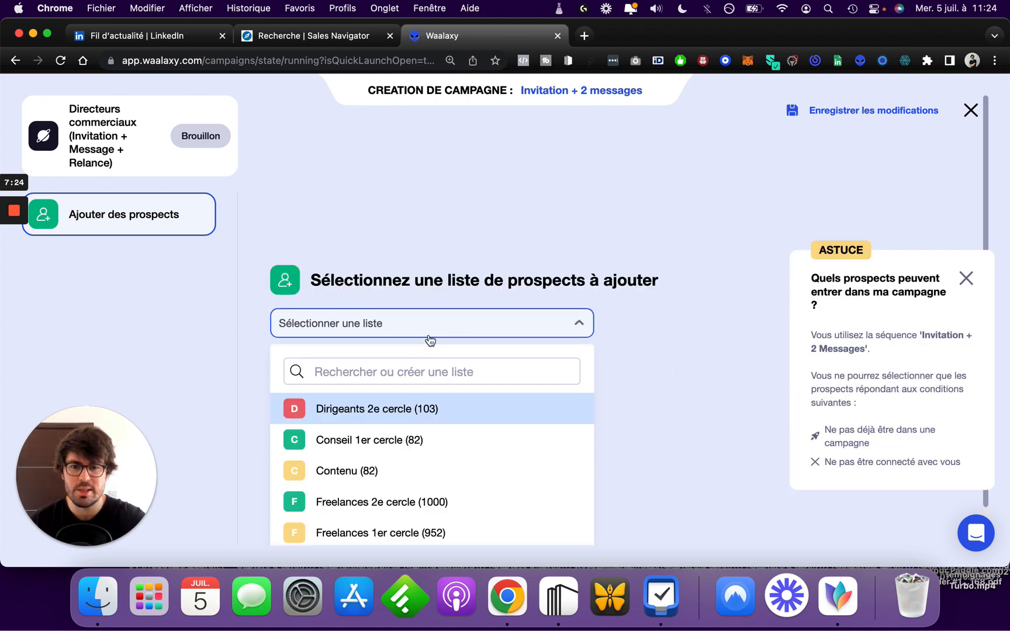
click(382, 411)
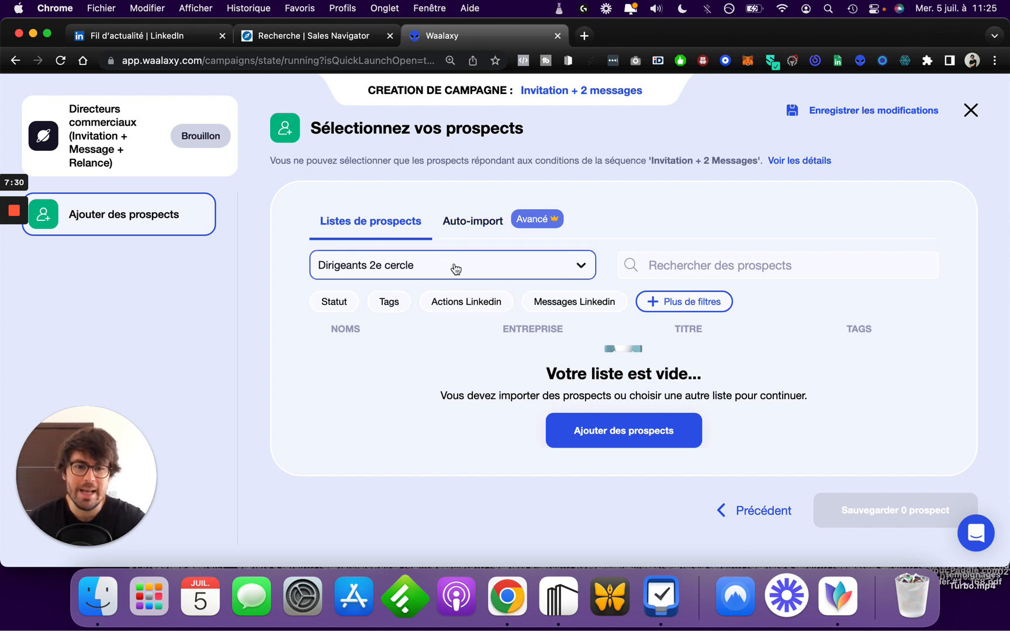
Step: Check the Conseil 1er cercle, Contenu, Freelances 2e cercle and Dirigeants 2e cercle lists for prospects eligible for the campaign
click(417, 268)
click(389, 381)
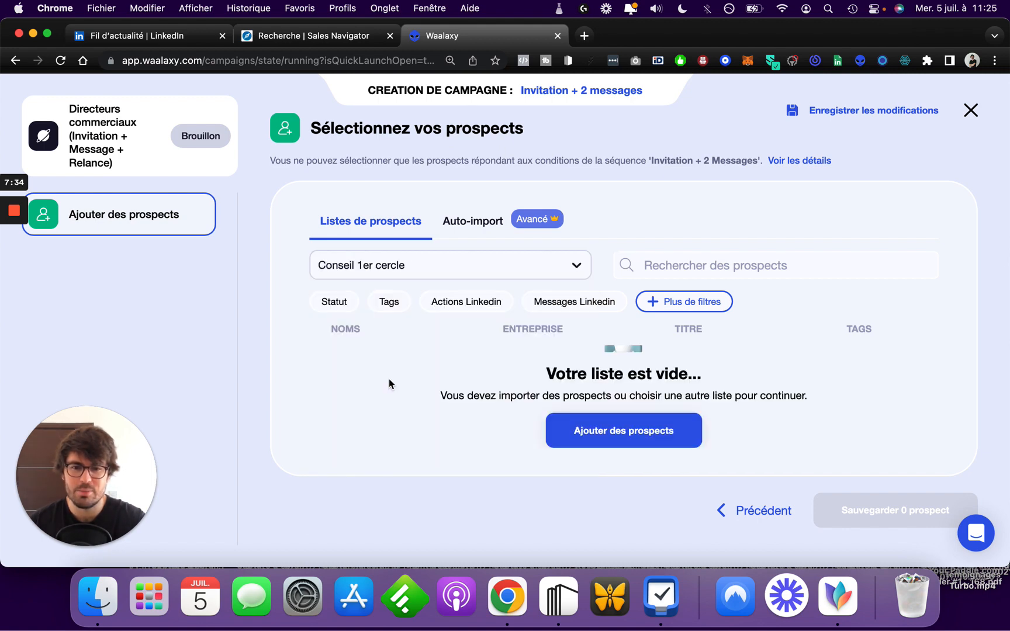
click(401, 280)
click(386, 411)
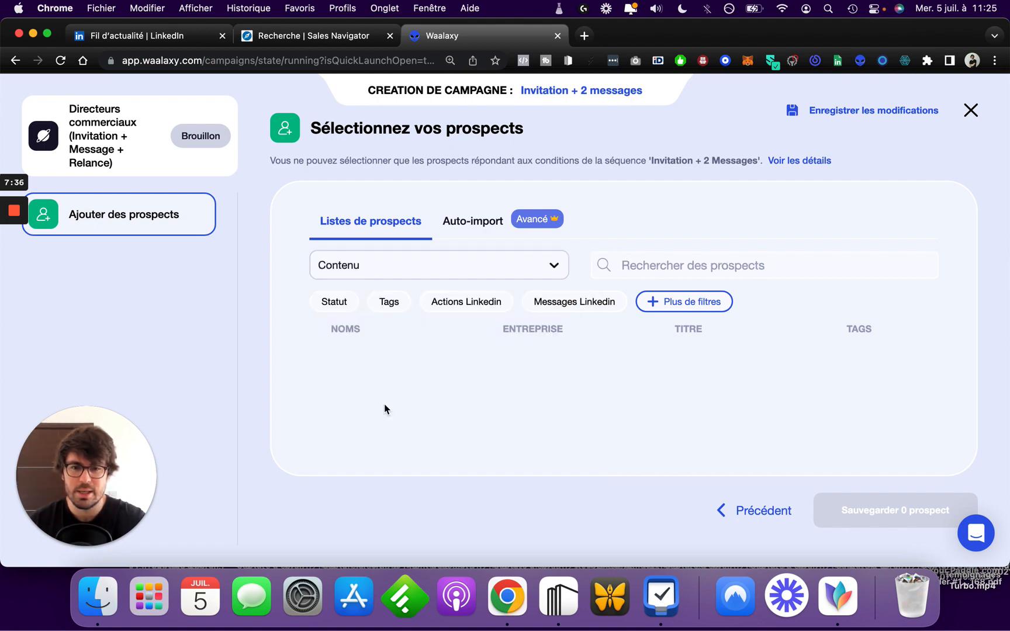
click(424, 277)
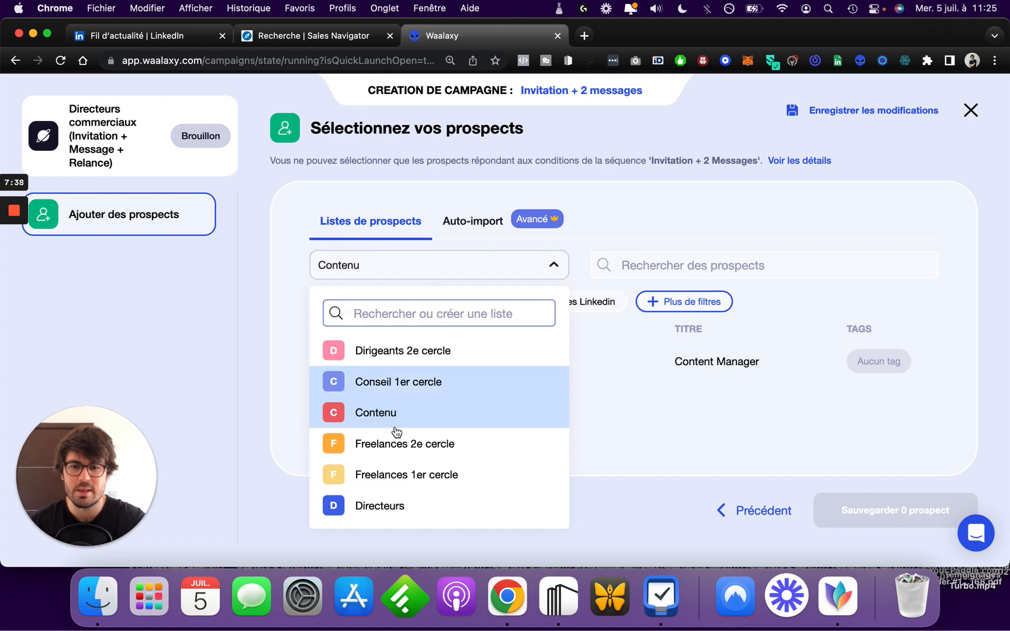
click(393, 446)
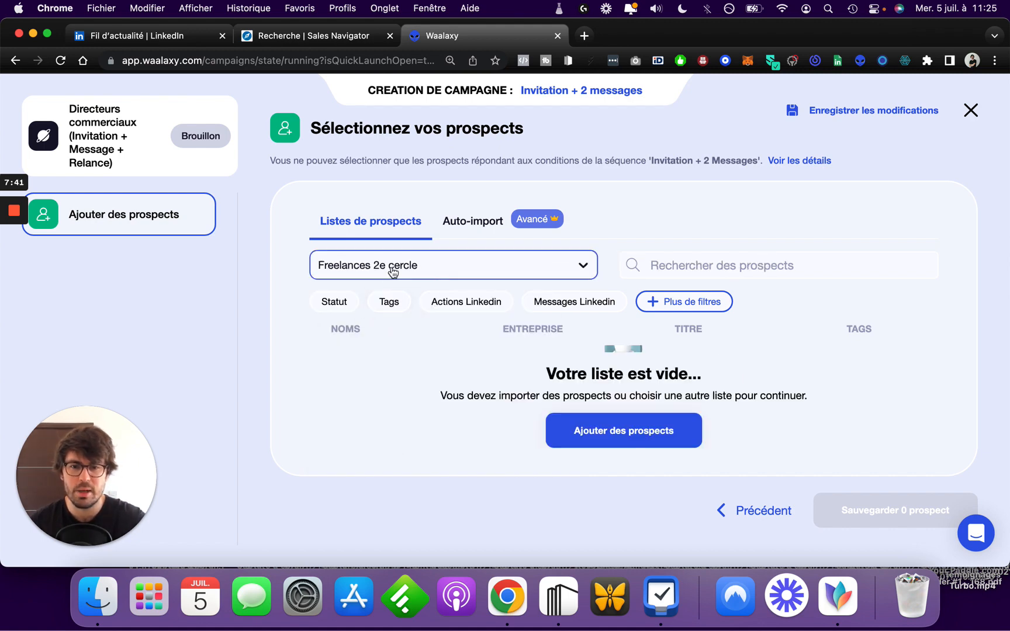
click(393, 270)
click(398, 363)
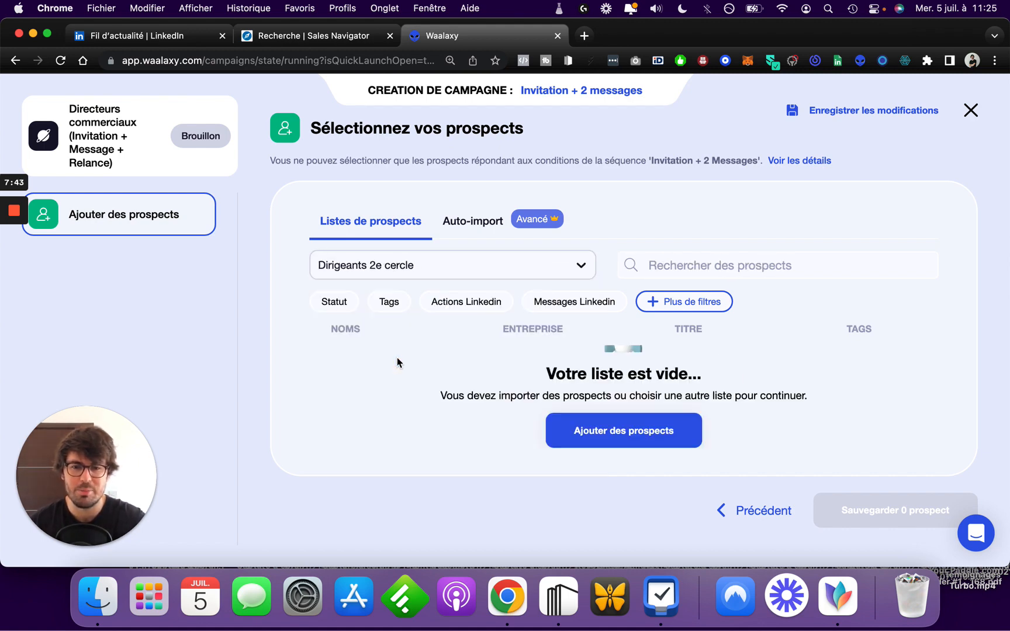
Step: Switch to the Contenu list, select all its eligible prospects, and save them to the campaign
click(386, 265)
click(360, 413)
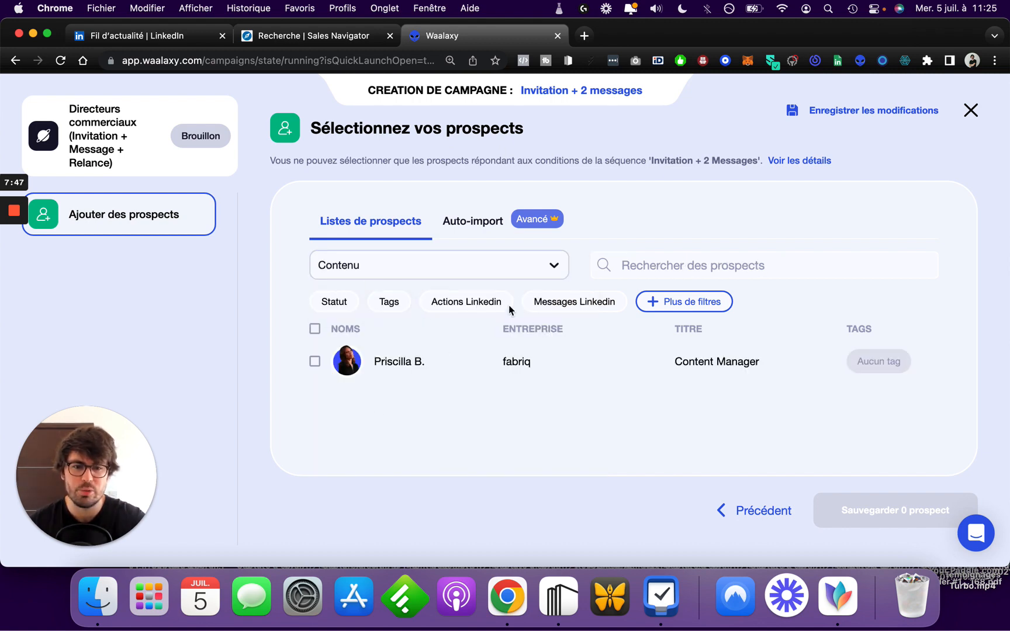
click(315, 328)
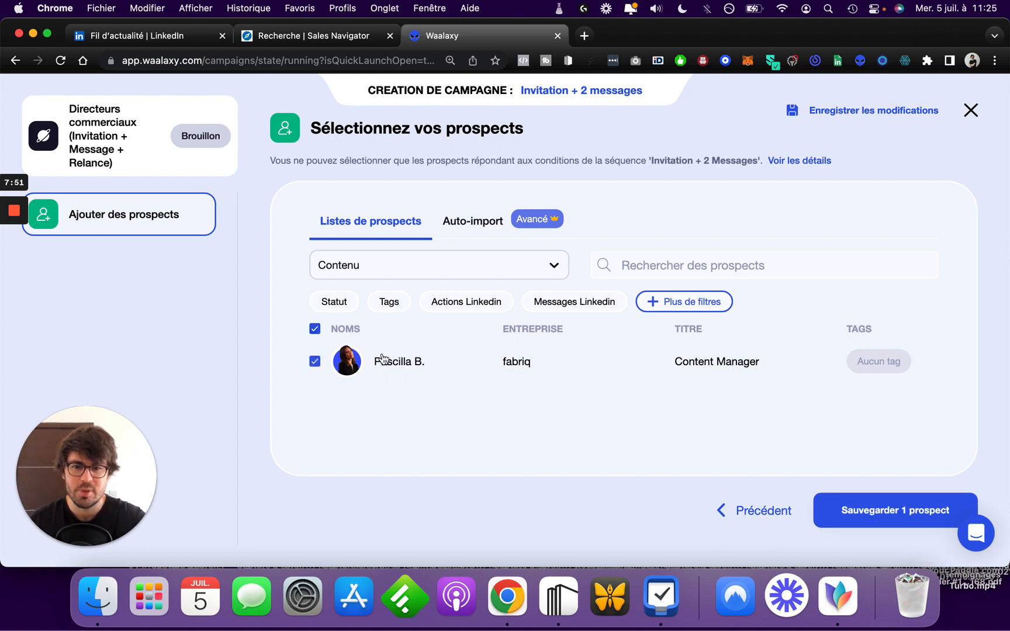
click(859, 516)
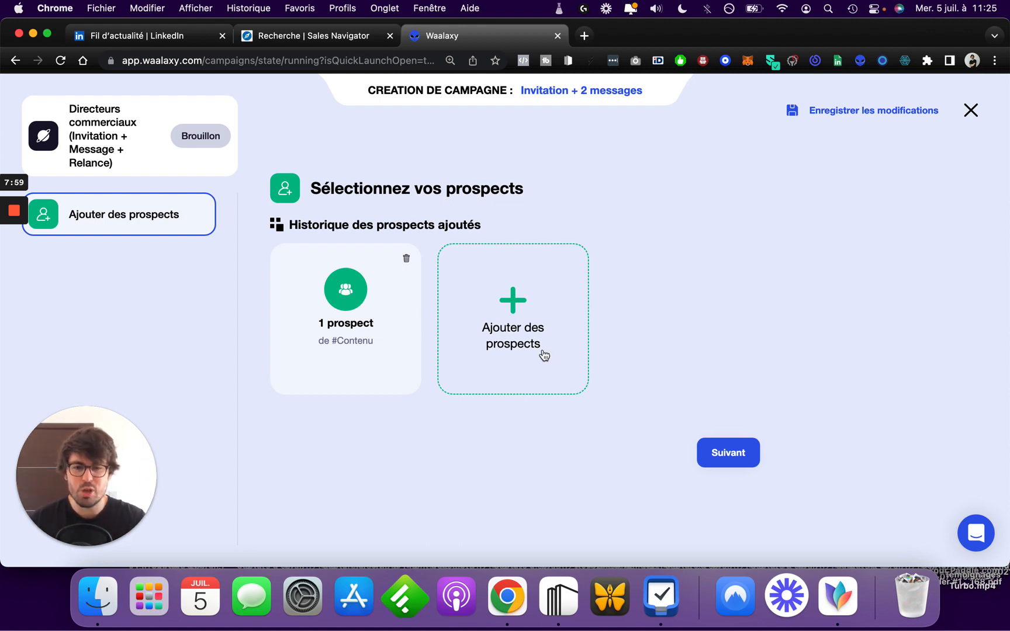
Step: Continue to the campaign's invitation stage and read the advice about adding a note to the invitation
click(727, 453)
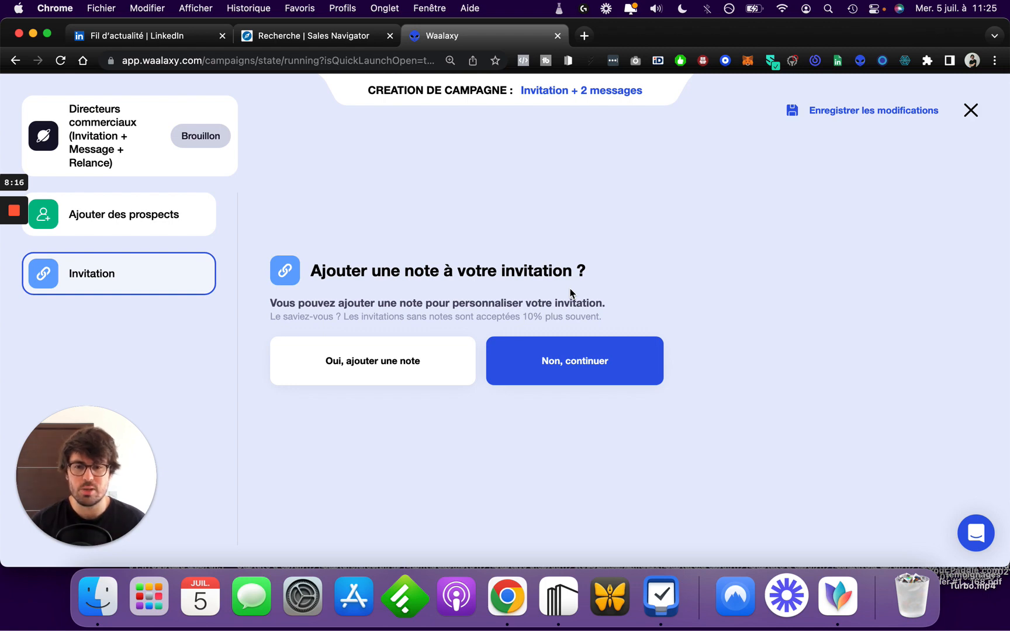
drag(608, 314, 348, 312)
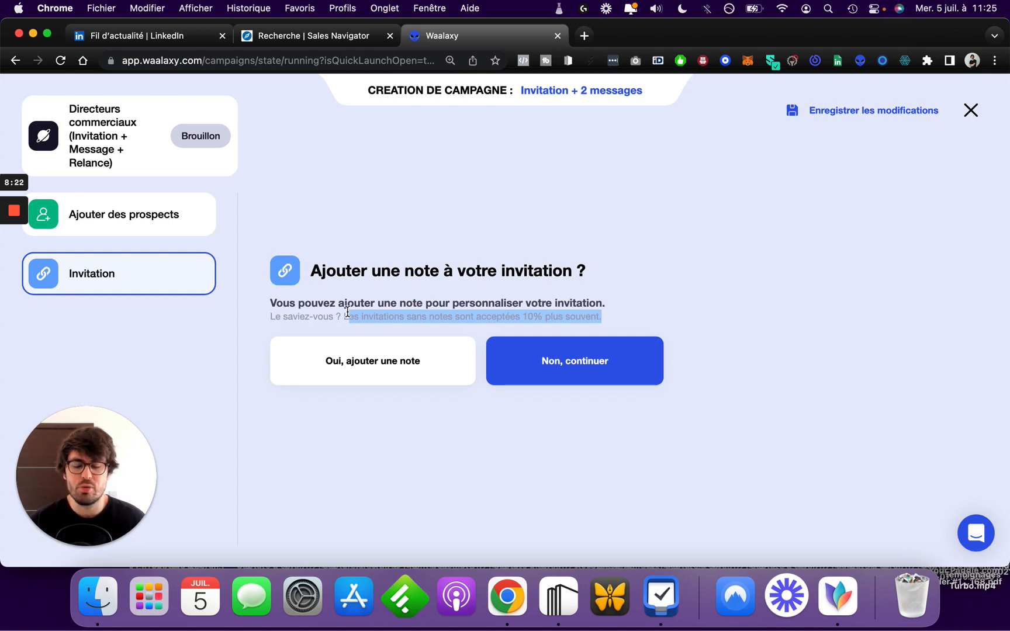
click(470, 248)
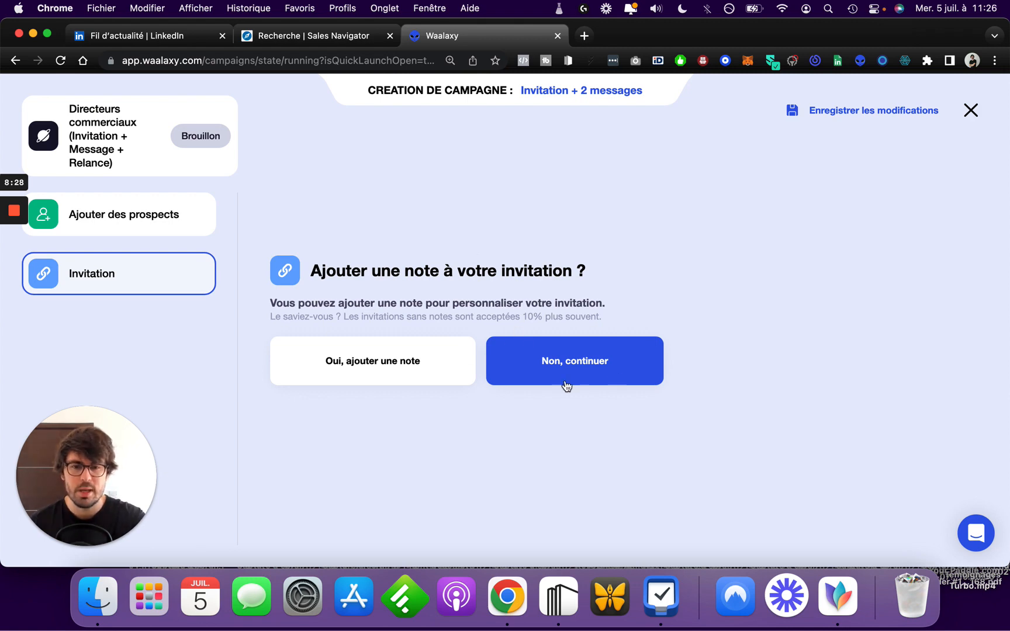
Step: Continue without an invitation note and set the delay after the invitation's acceptance to 0 jours
click(595, 363)
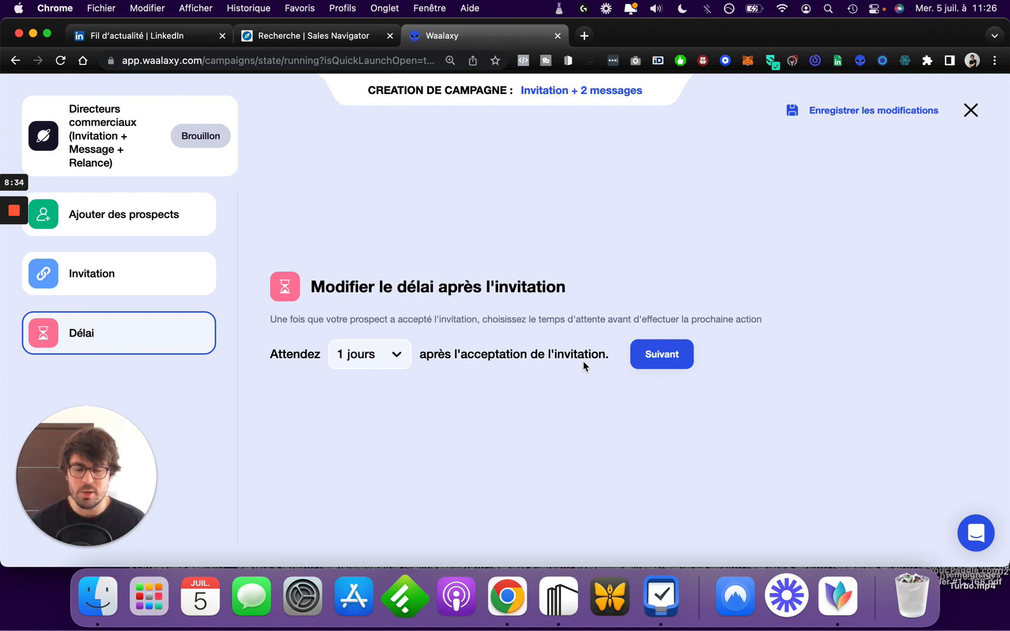
click(374, 361)
click(373, 399)
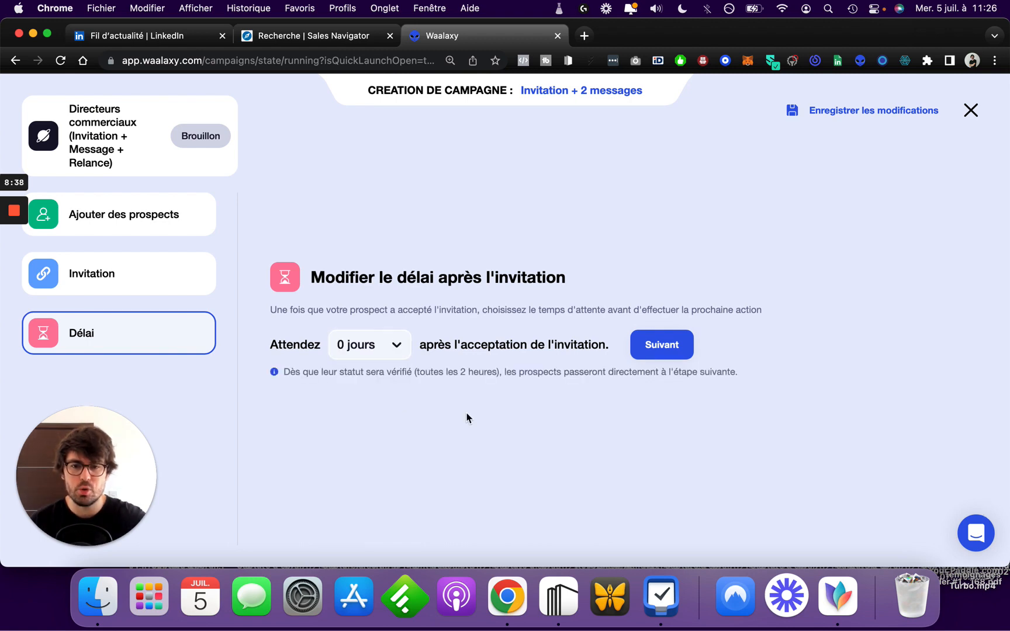
drag(425, 372, 520, 372)
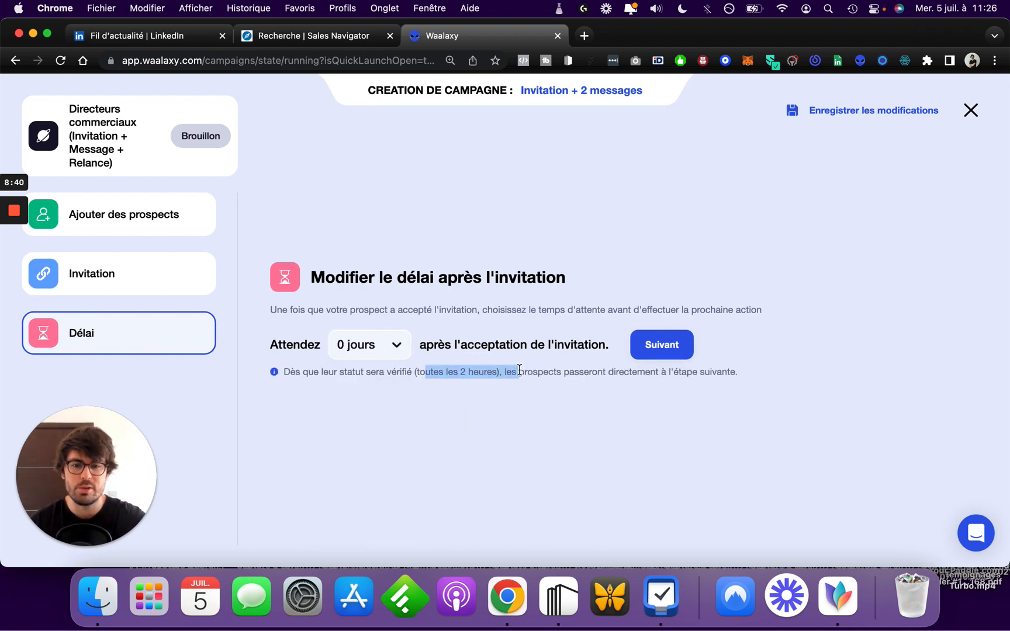
click(509, 382)
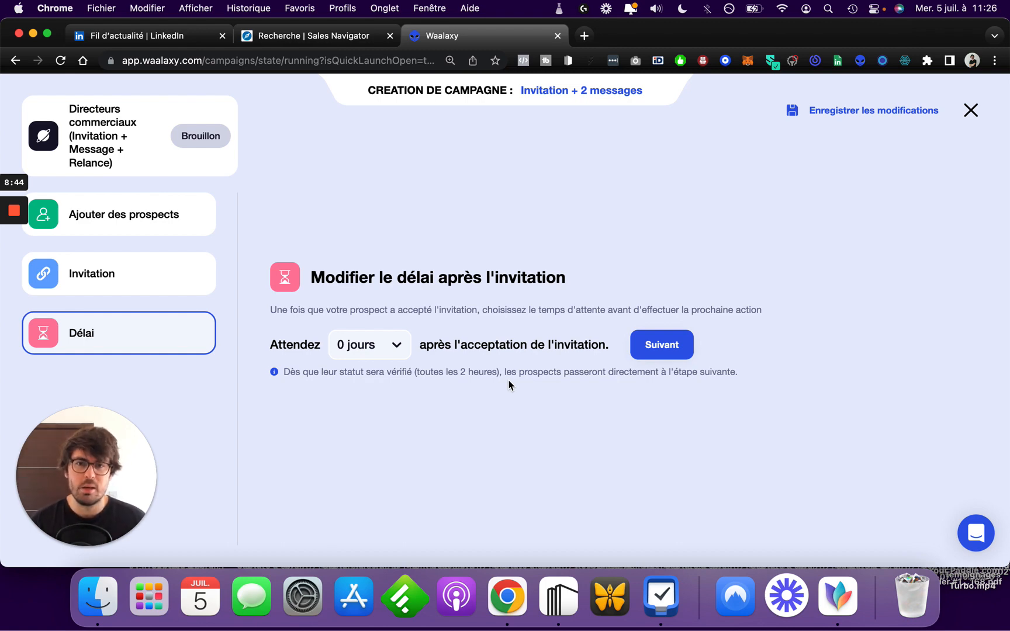
click(660, 345)
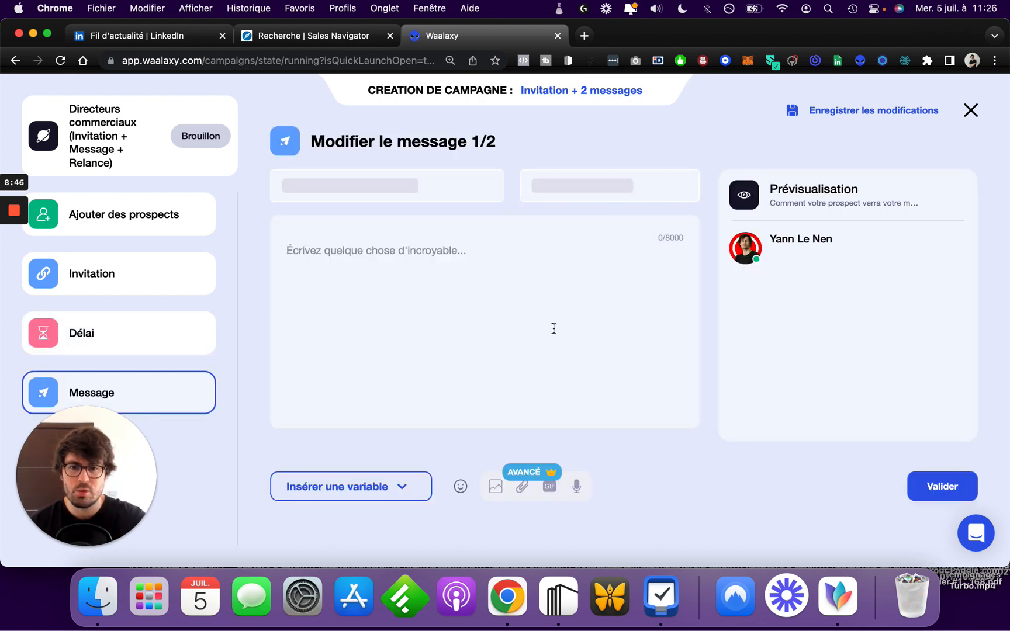
Step: Write the first message as "Hello {{firstName}}," followed by "J'aime" on a new paragraph, and validate it
click(403, 255)
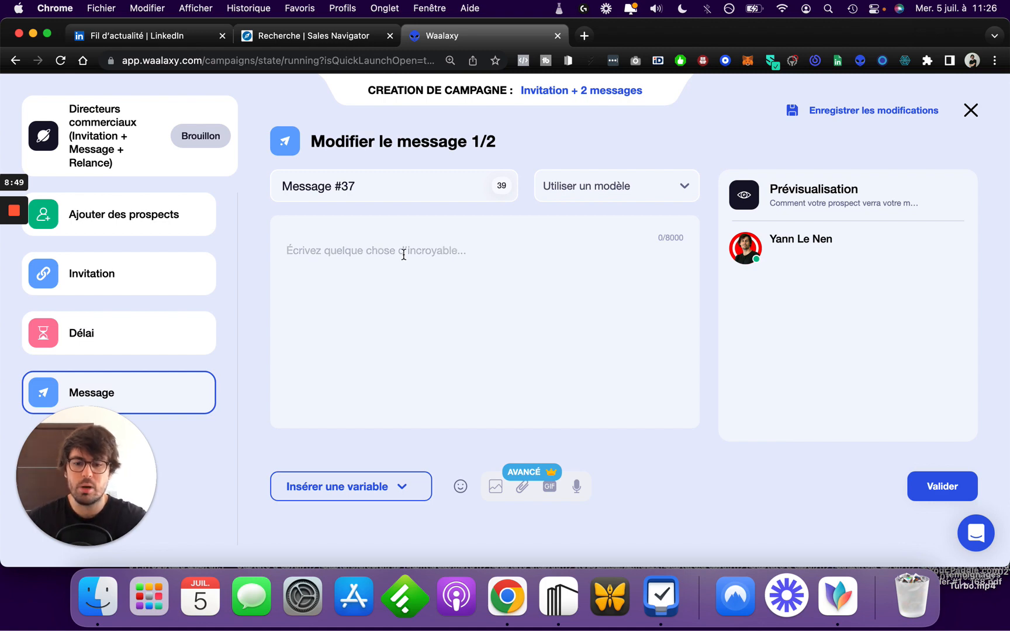
text(Hello)
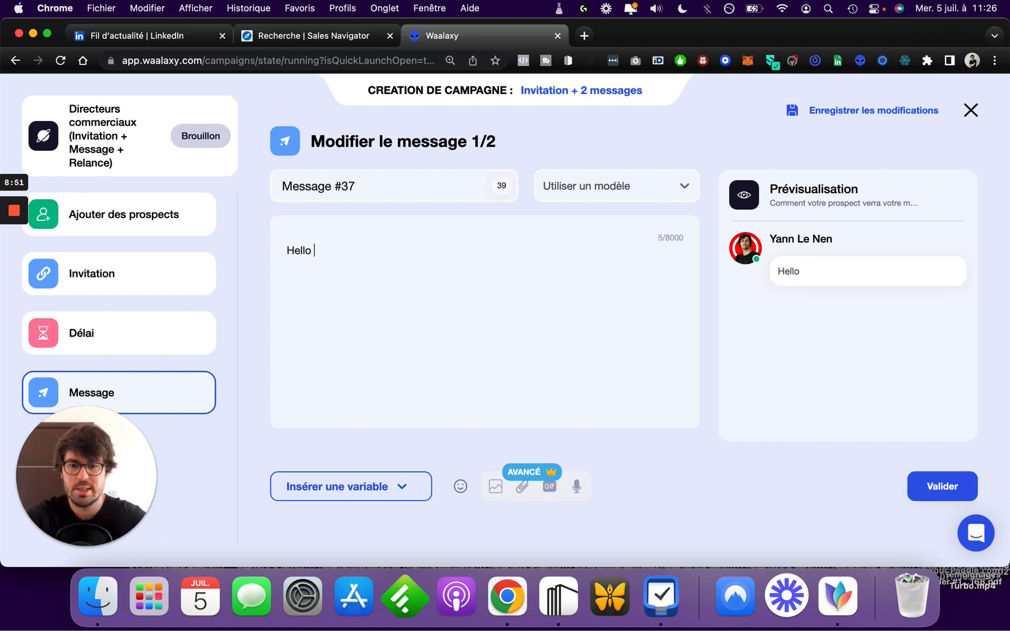
click(372, 486)
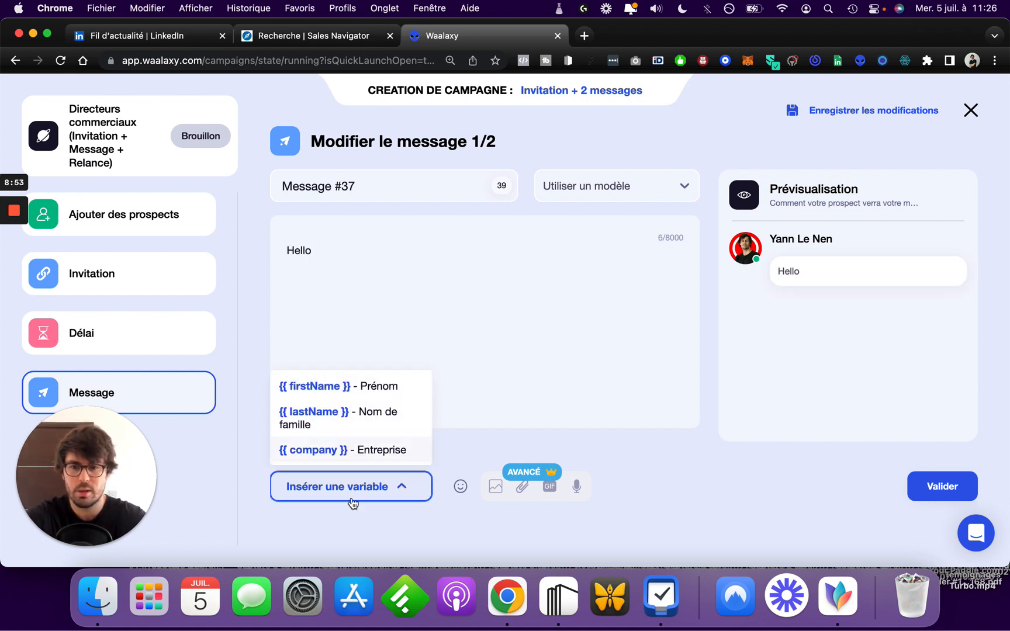
click(389, 388)
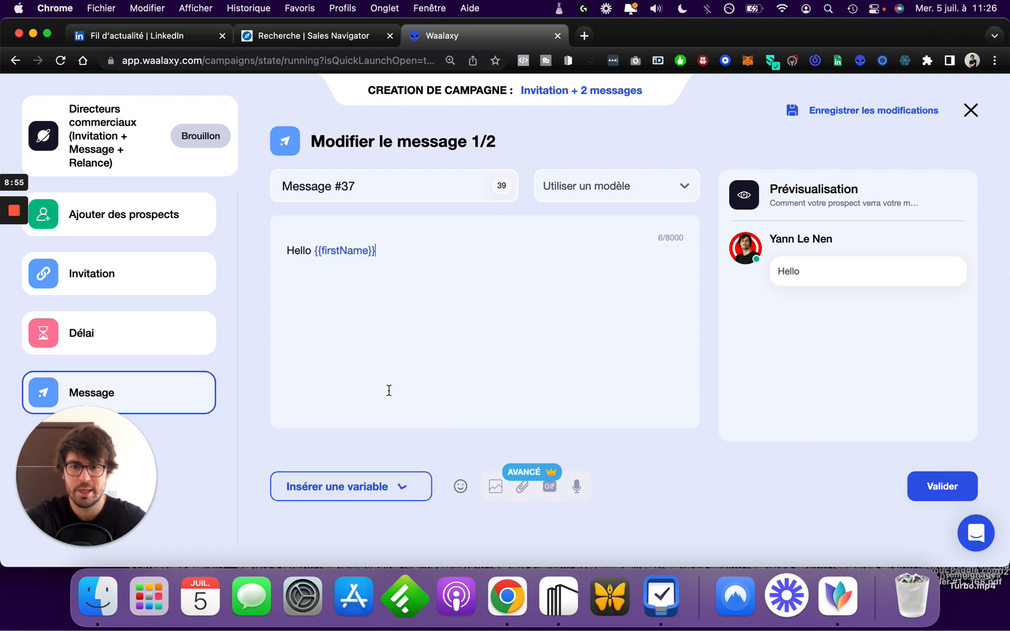
text(,)
key(Return)
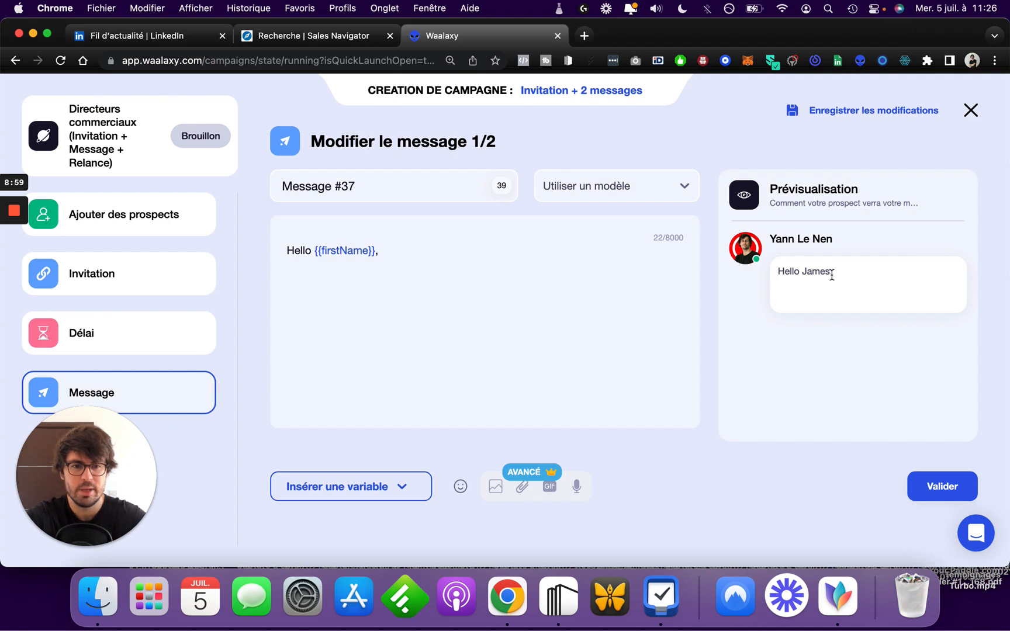
text(J'aime)
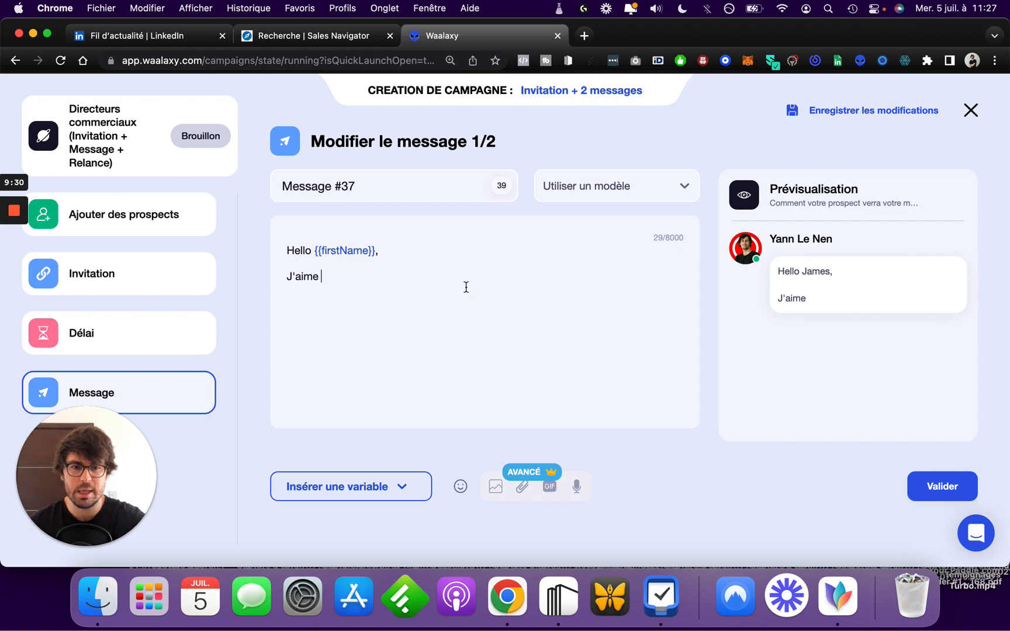
click(941, 487)
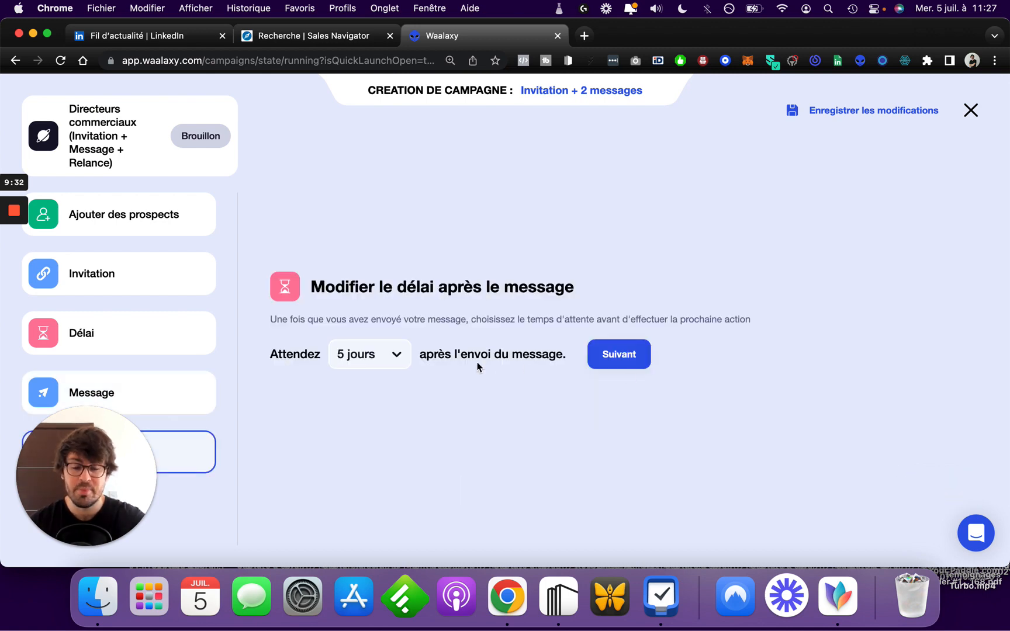
Step: Set the delay after the first message is sent to 3 jours
drag(581, 282, 297, 279)
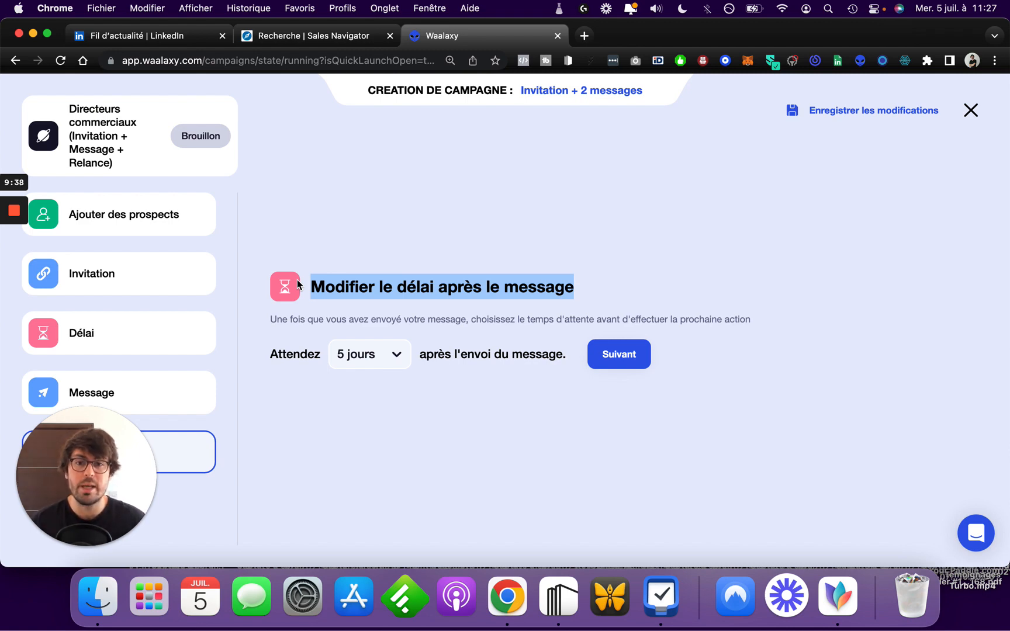
click(356, 401)
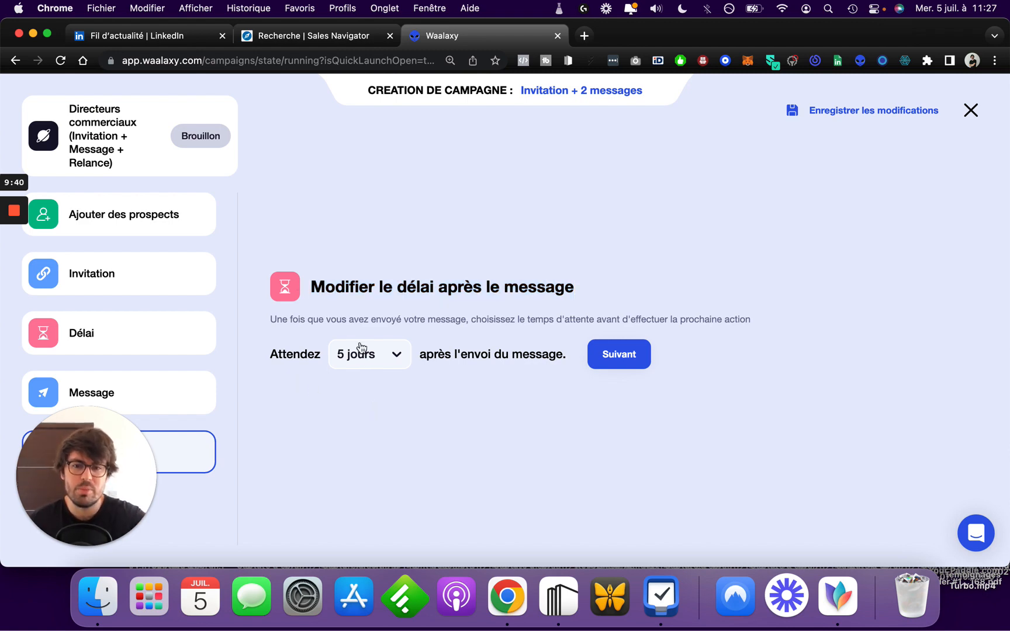
click(361, 347)
click(375, 478)
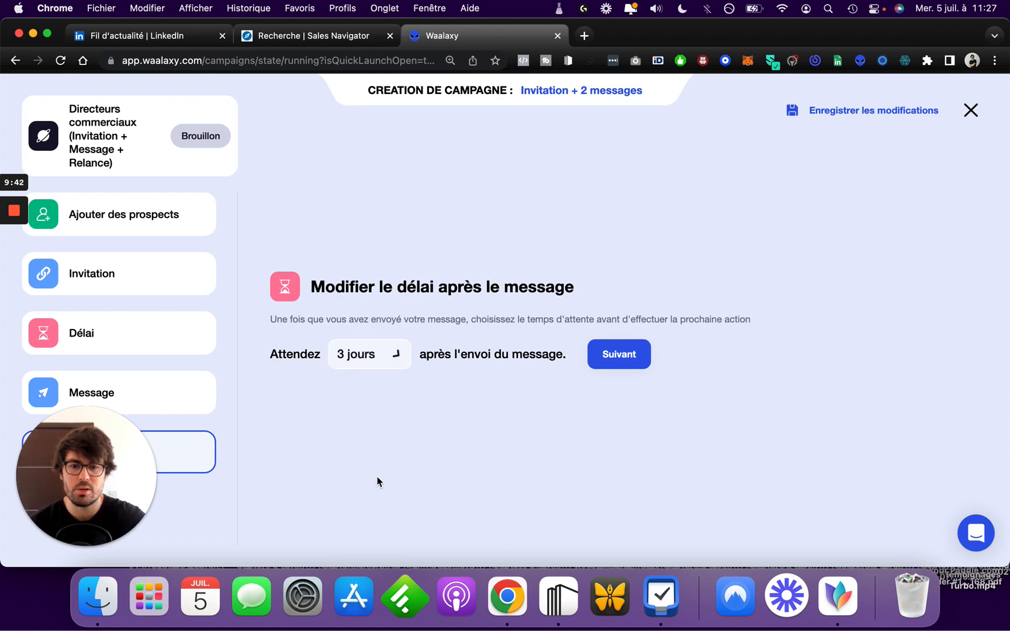
Step: Continue to the second message and begin it with the greeting "Bonjour"
click(628, 367)
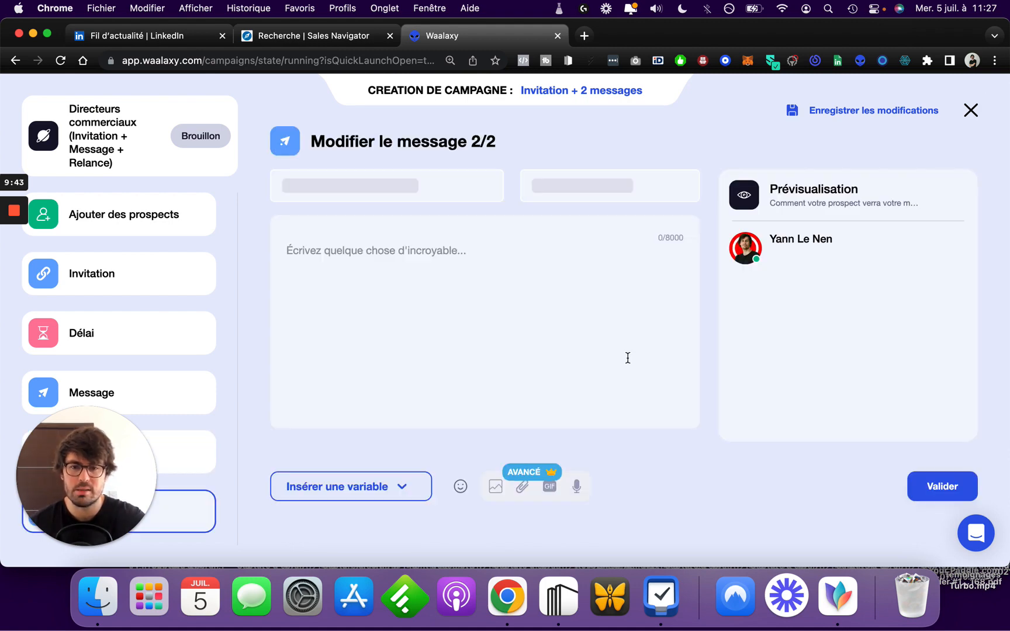
click(419, 261)
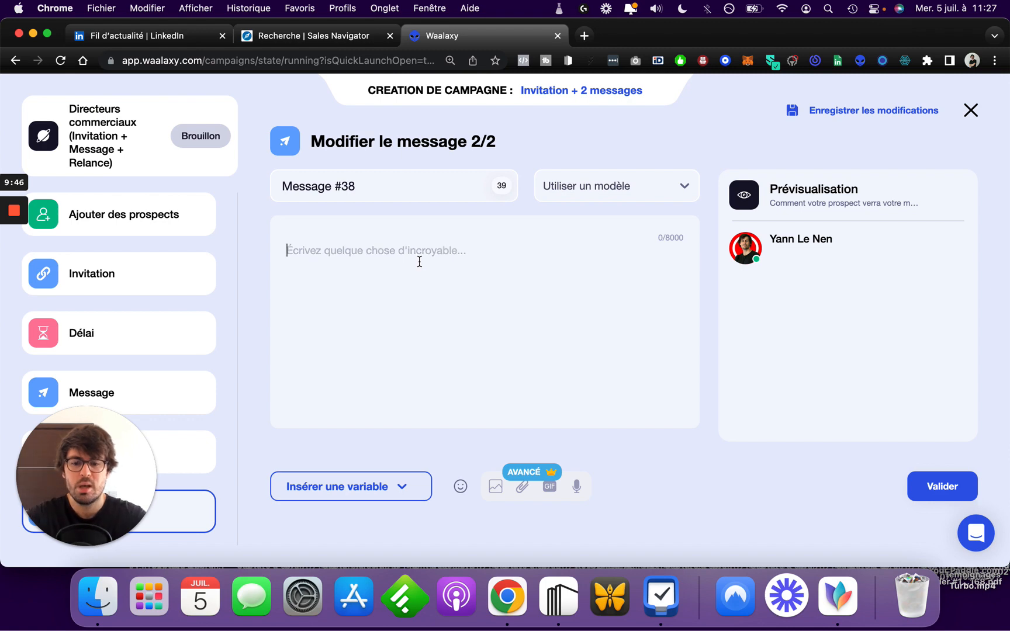
text(Bonjour)
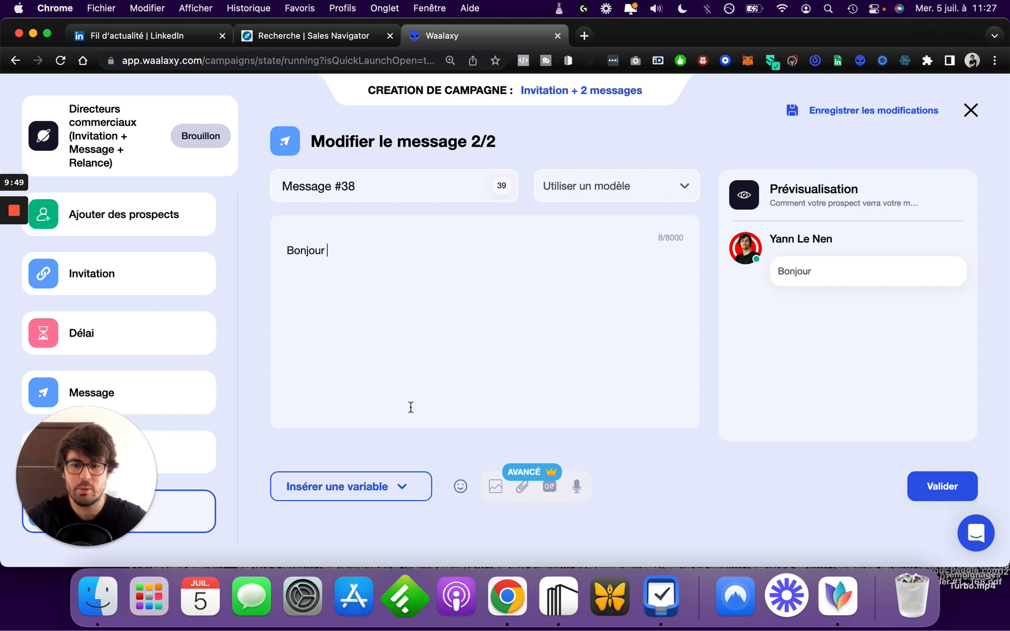
click(374, 487)
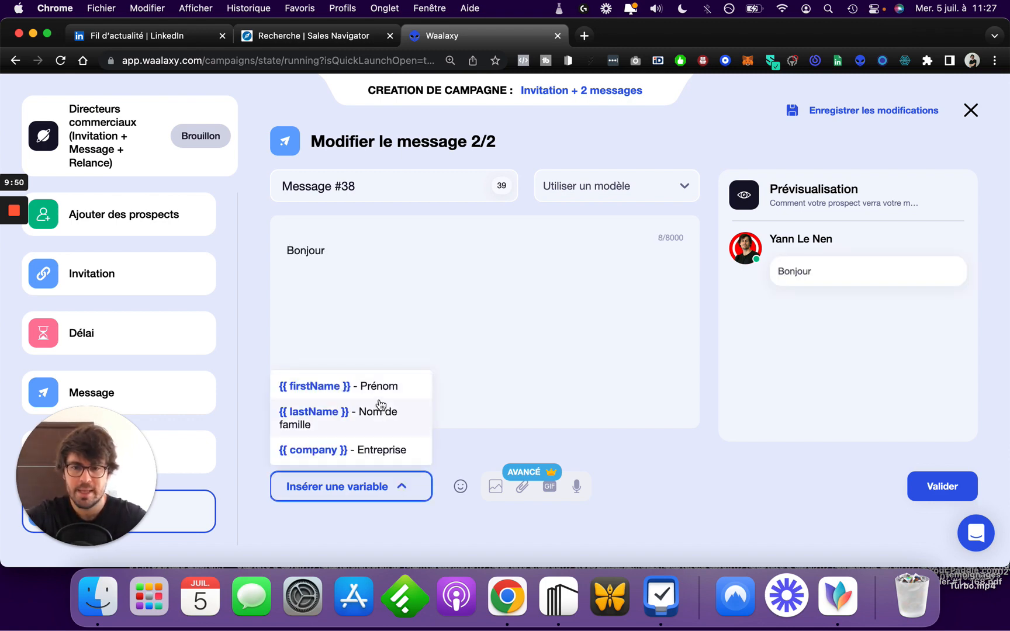
click(383, 412)
drag(420, 254, 324, 253)
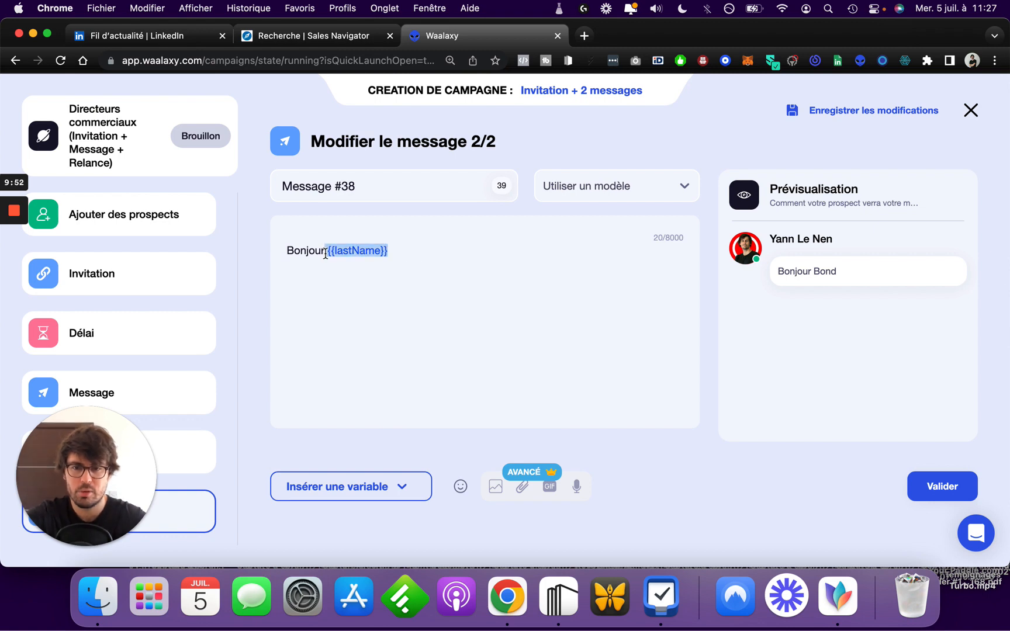
key(BackSpace)
Step: Complete the greeting with the {{firstName}} variable and a comma, and start a new paragraph
click(345, 491)
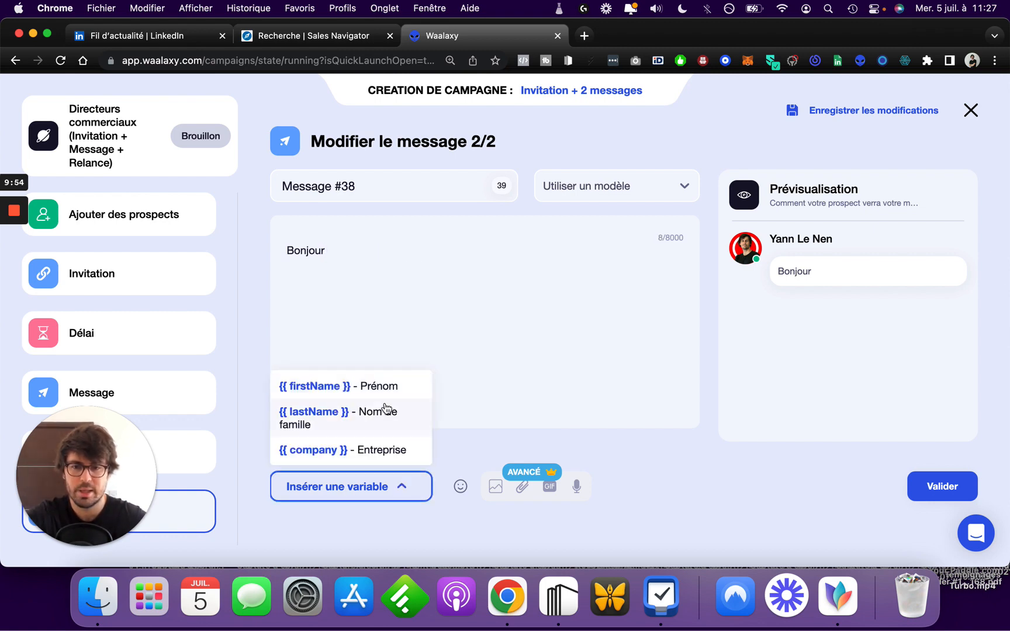
click(387, 387)
text(,)
key(Return)
key(Return)
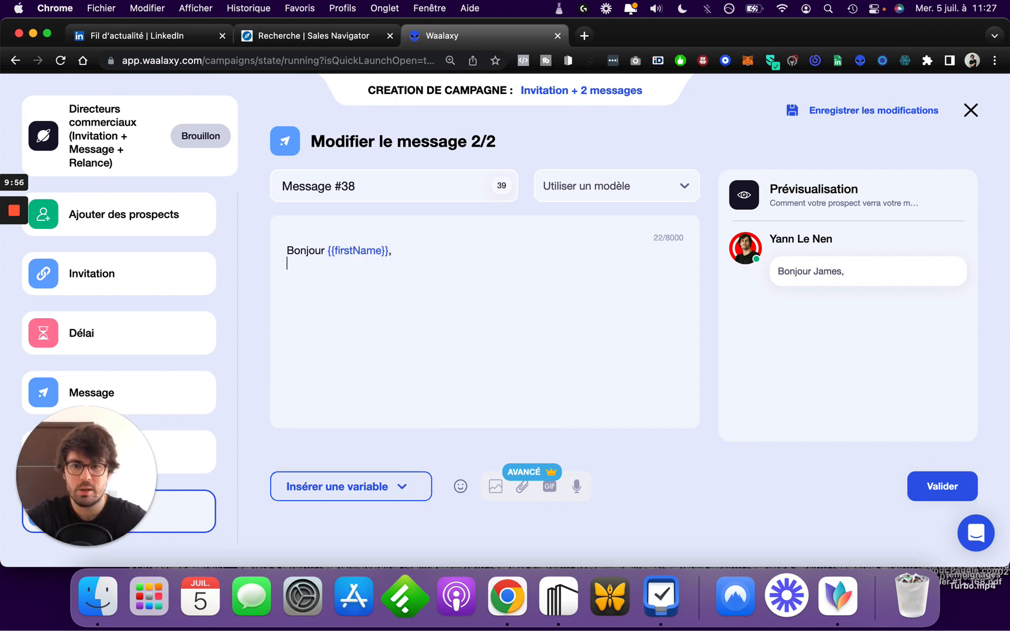
Step: Add the sentence "J'aime beaucoup ce que propose" to the second message, ending with the company variable
click(408, 498)
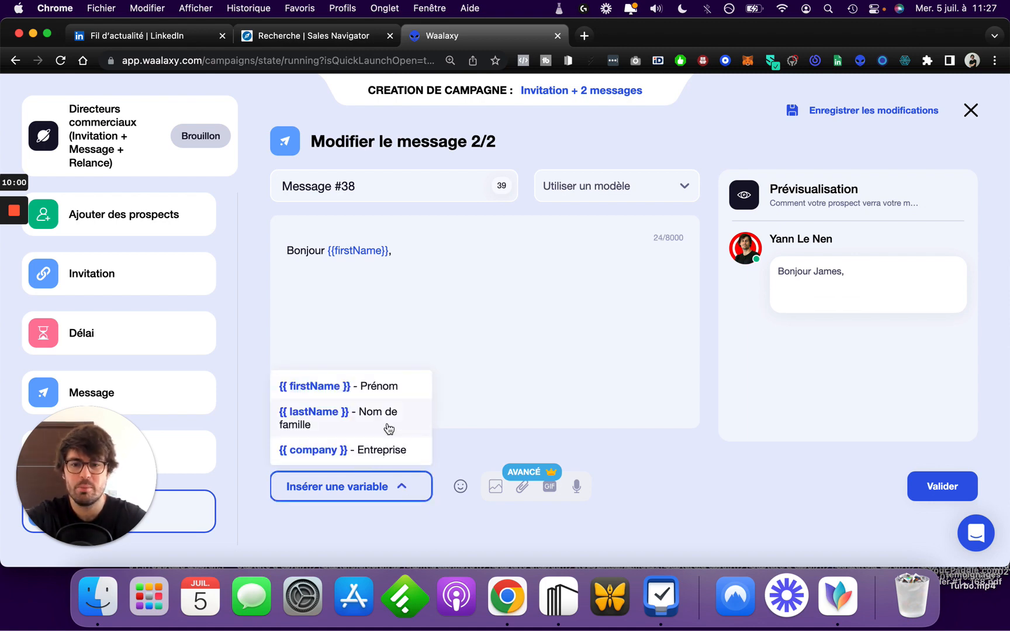
click(402, 291)
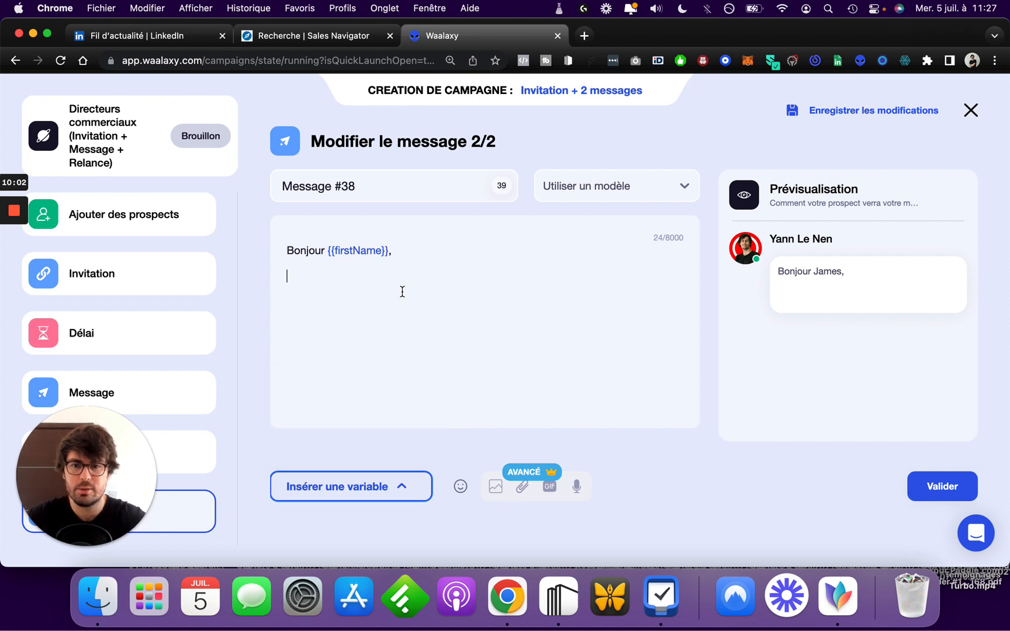
text(J'aime be)
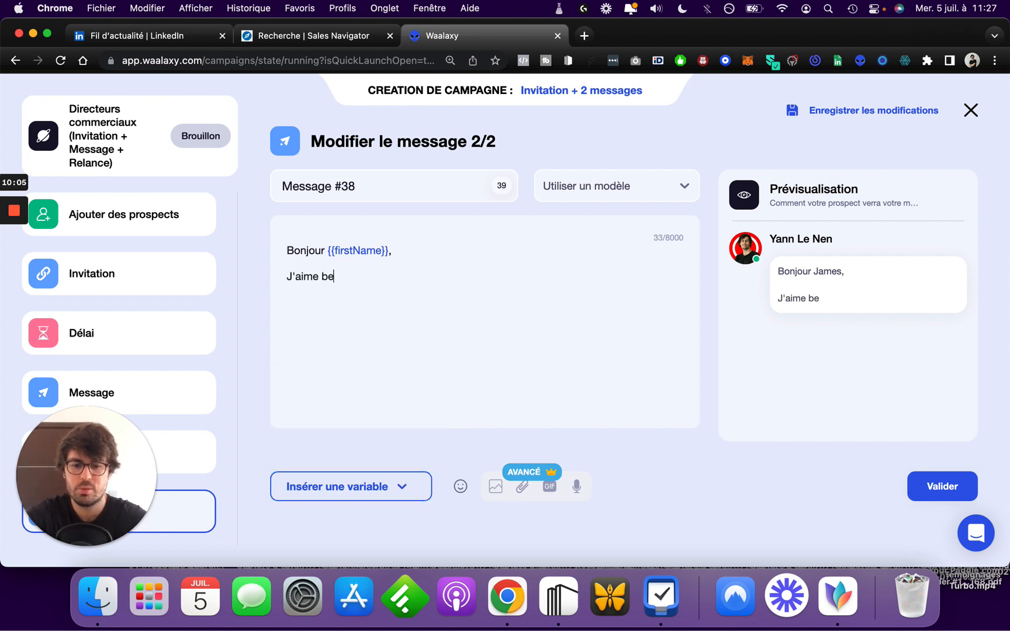
text(aucoup ce)
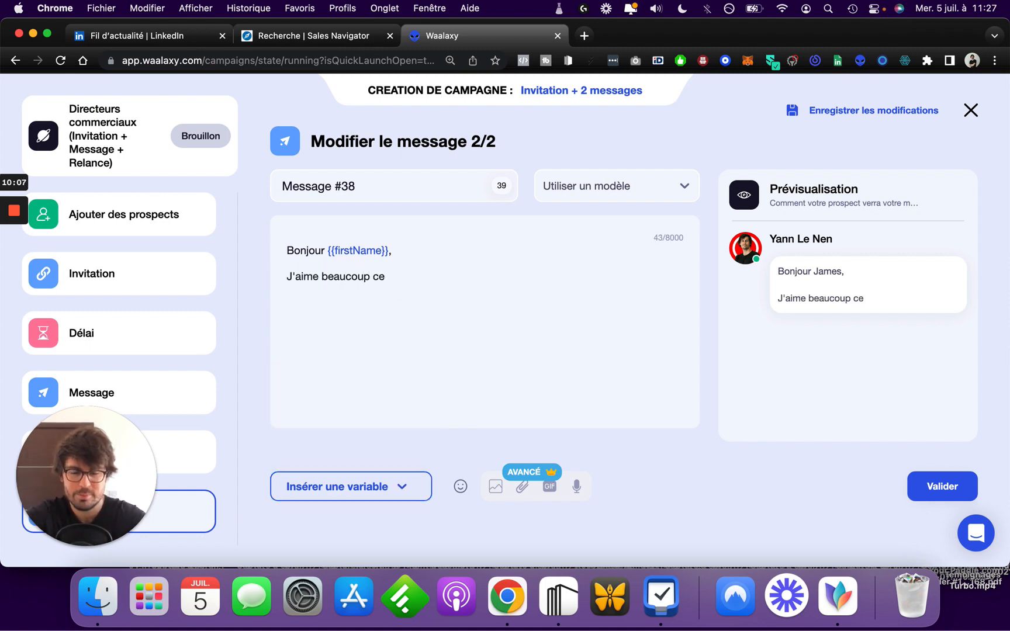
text( que propose)
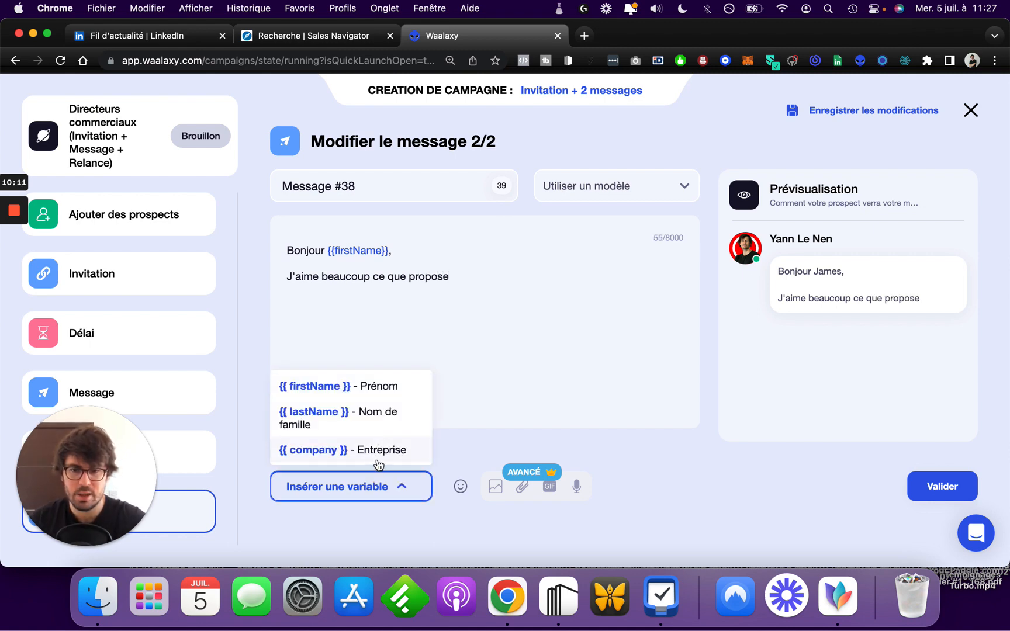
click(379, 449)
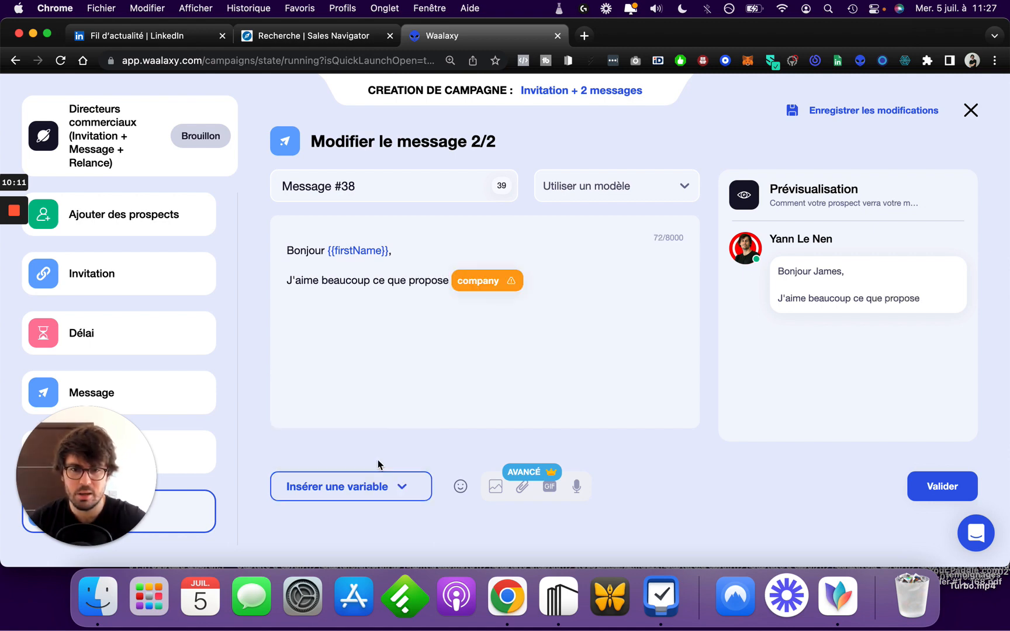
Step: Set the company variable's replacement text to "votre entreprise" and check the message preview
click(510, 292)
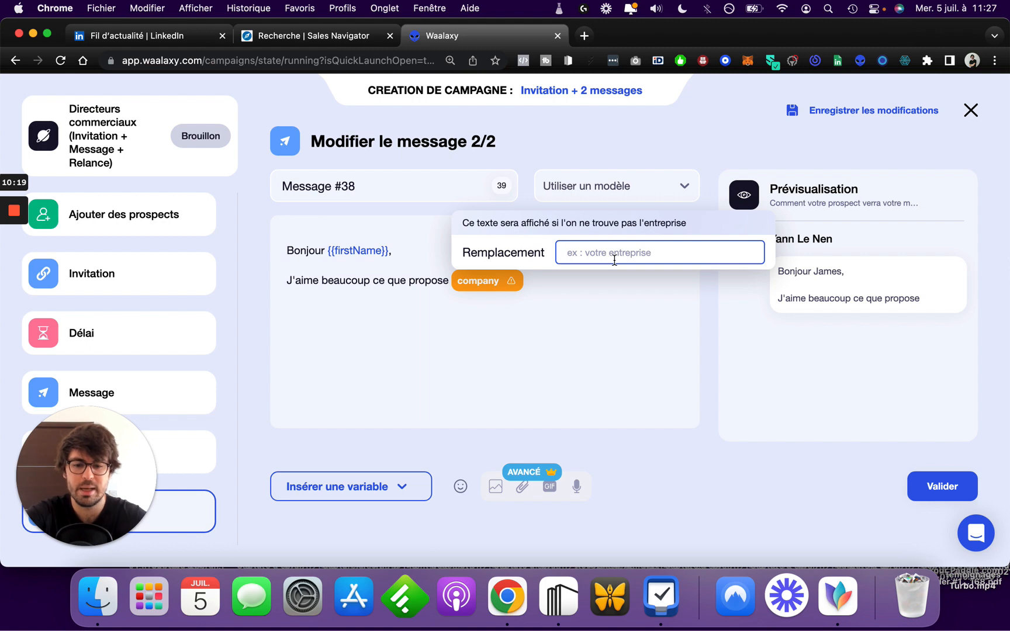
text(votre)
key(BackSpace)
key(BackSpace)
key(BackSpace)
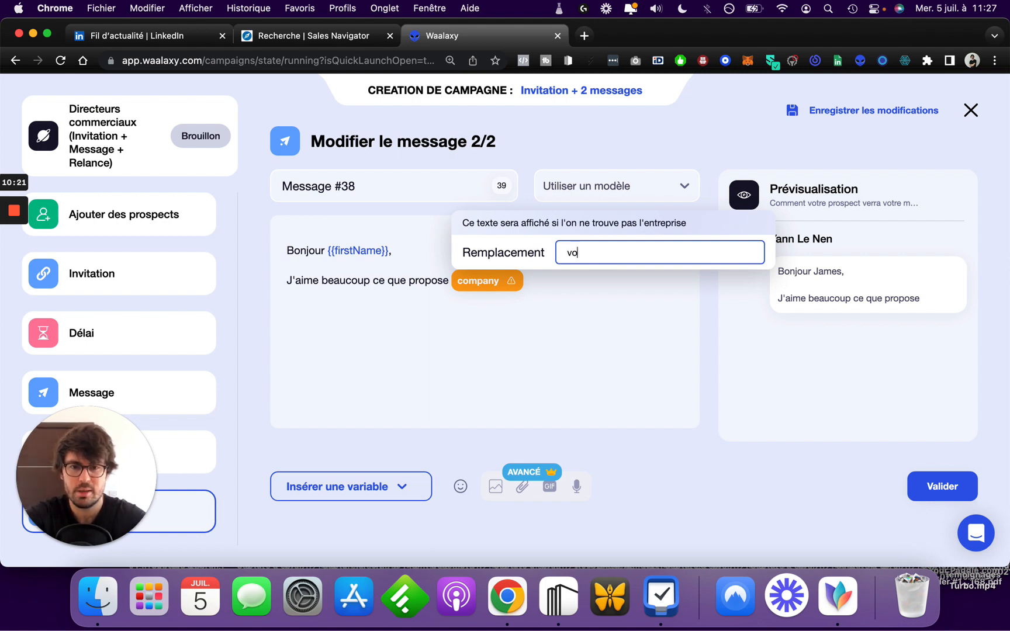
text(tre entrepr)
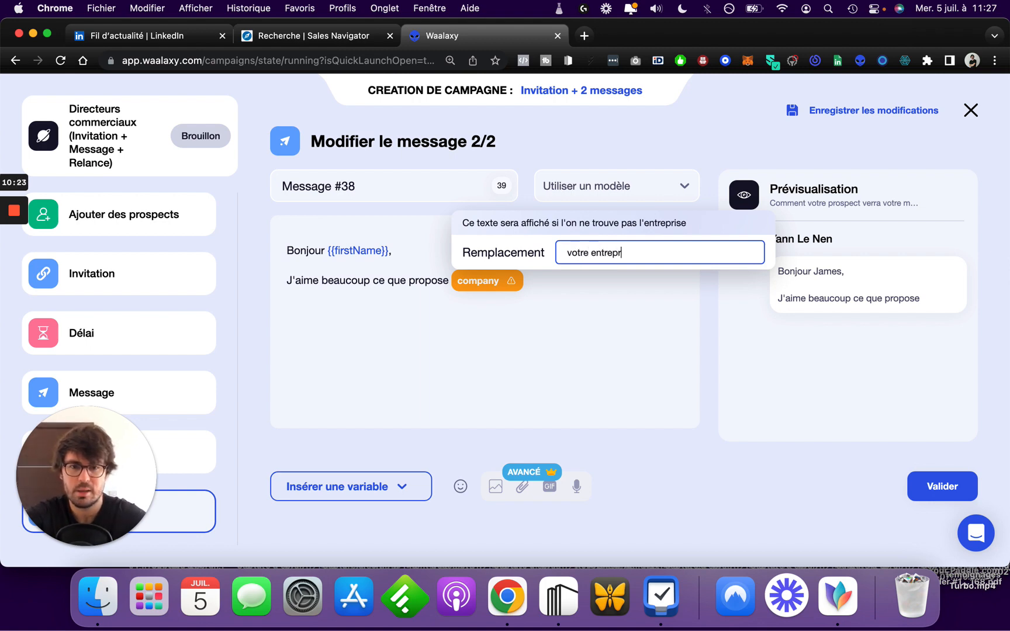
text(ise)
key(Return)
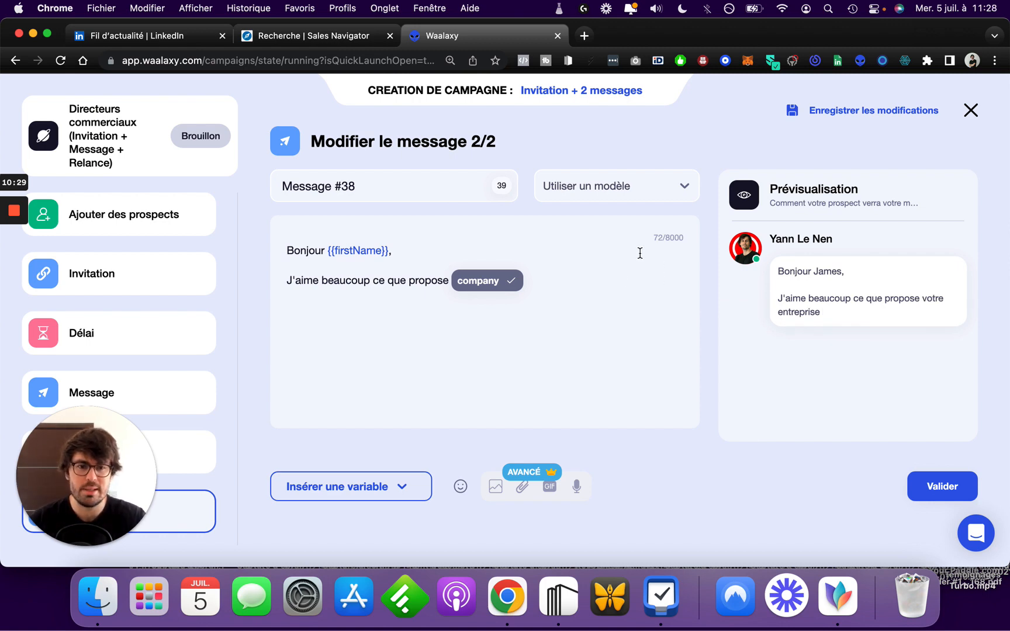
drag(821, 286, 792, 272)
click(820, 299)
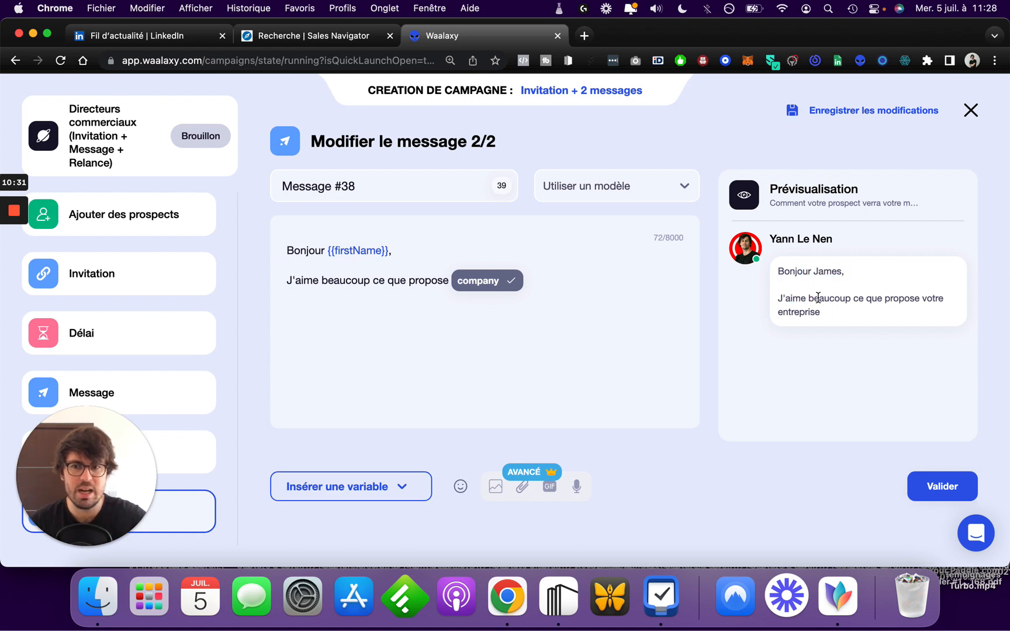
Step: Validate the second message and leave the campaign creation without launching the campaign
click(932, 489)
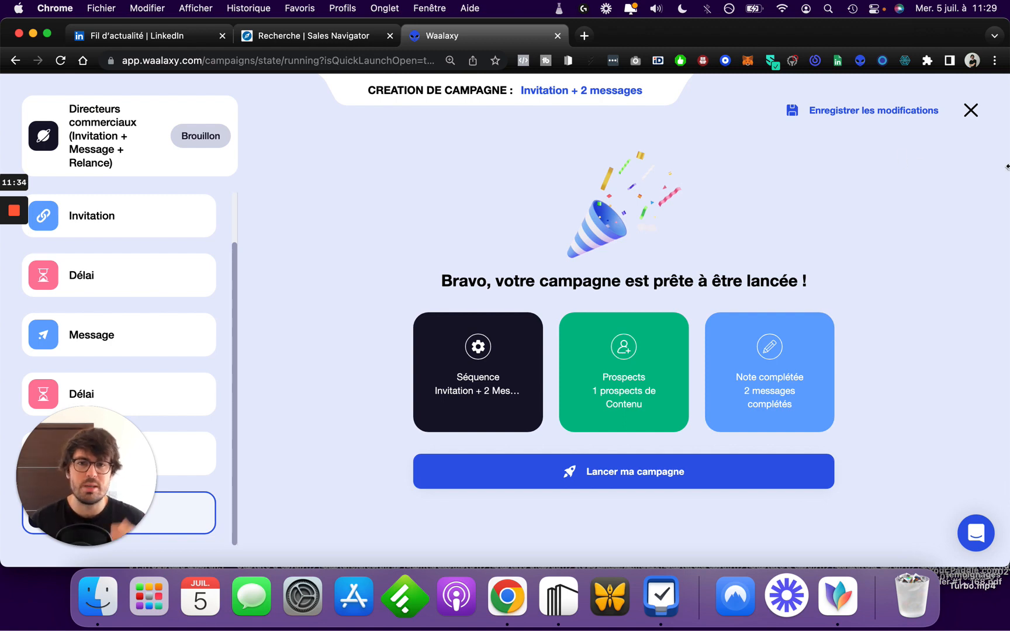
click(970, 111)
click(419, 416)
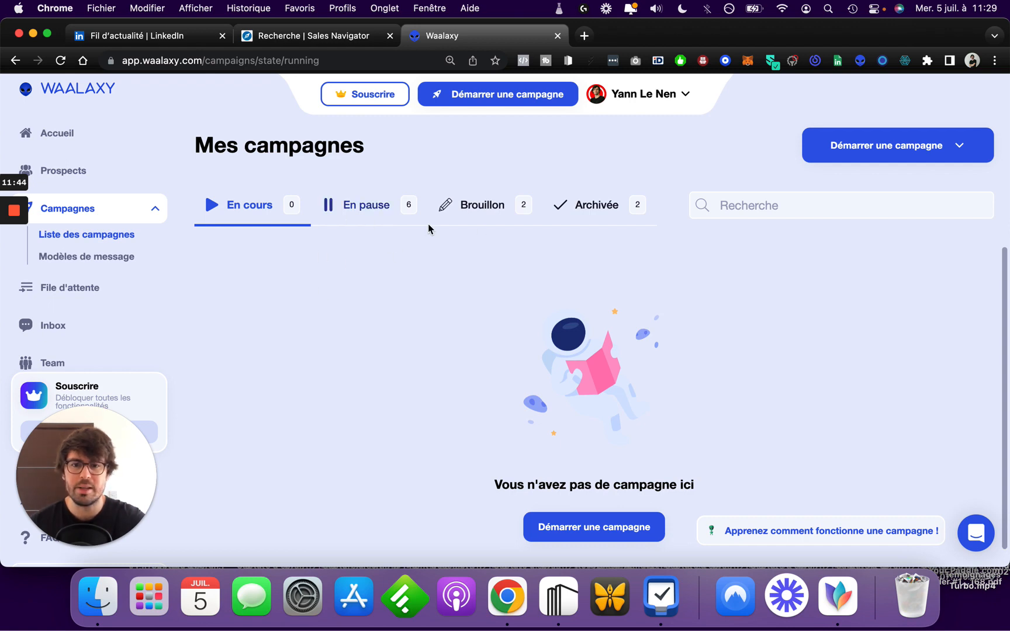
Step: Open the message templates of the campaigns section and look through the LinkedIn message list
click(89, 257)
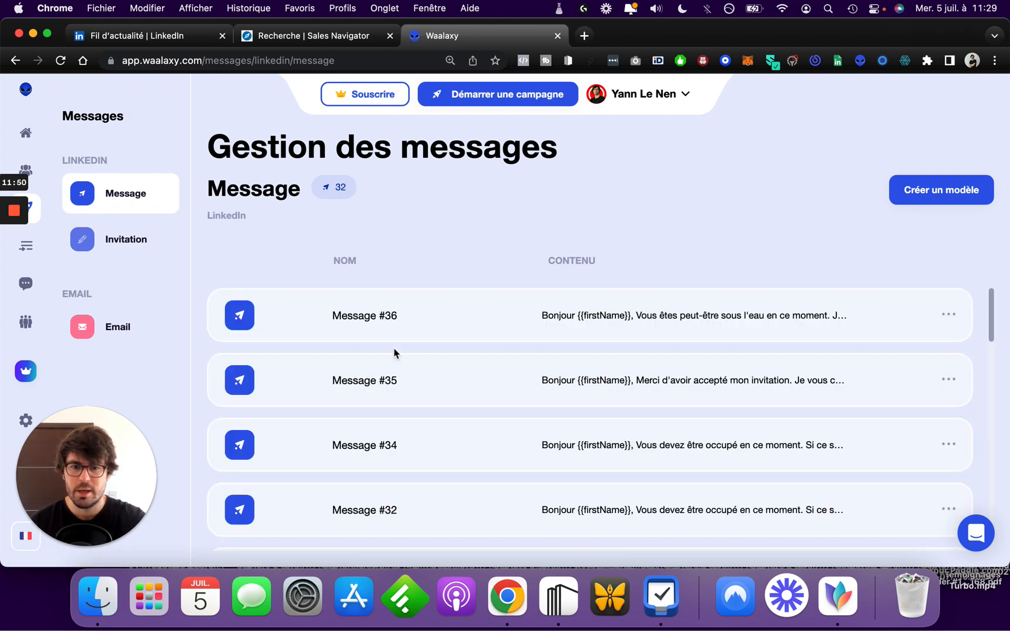
scroll(395, 353, down, 10)
scroll(395, 353, up, 10)
Step: Open the Waalaxy Inbox page and review its presented features, from pre-recorded replies to prospect tags
mouse_move(24, 295)
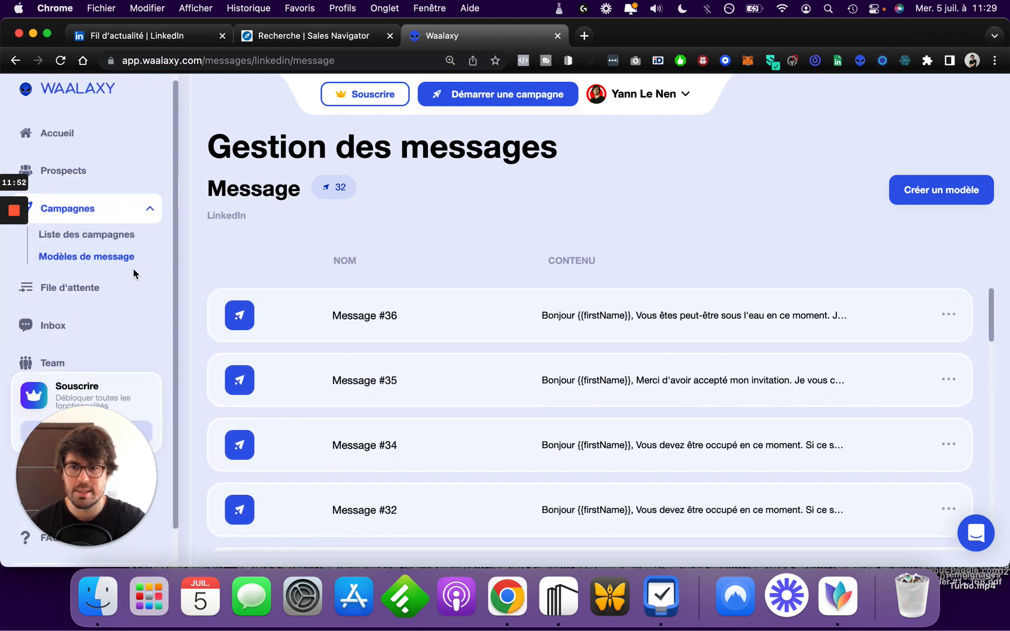
scroll(97, 296, down, 1)
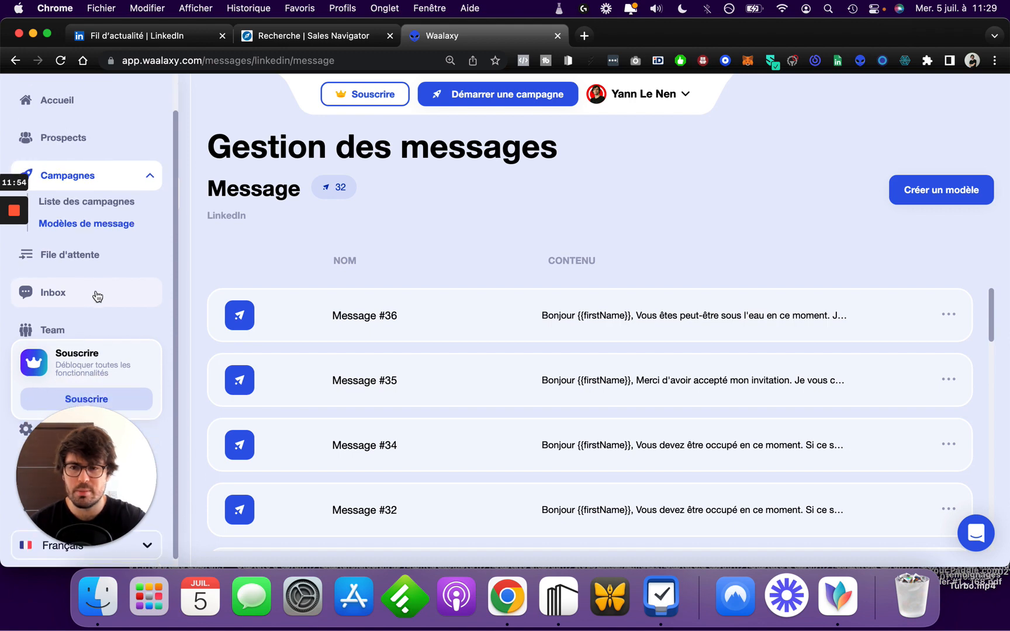
click(95, 298)
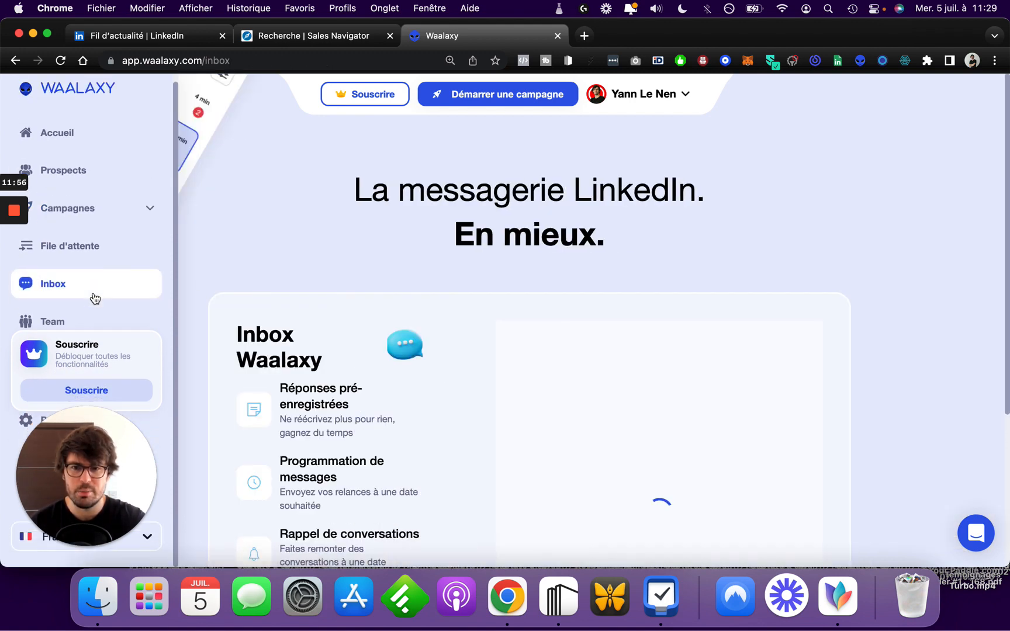
scroll(353, 350, down, 5)
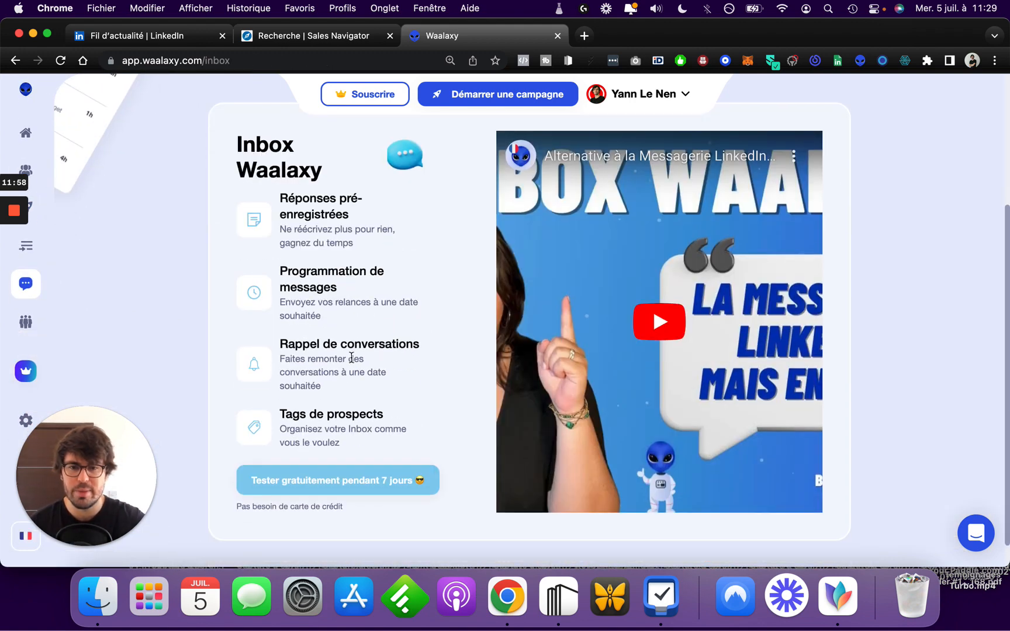
scroll(409, 314, up, 5)
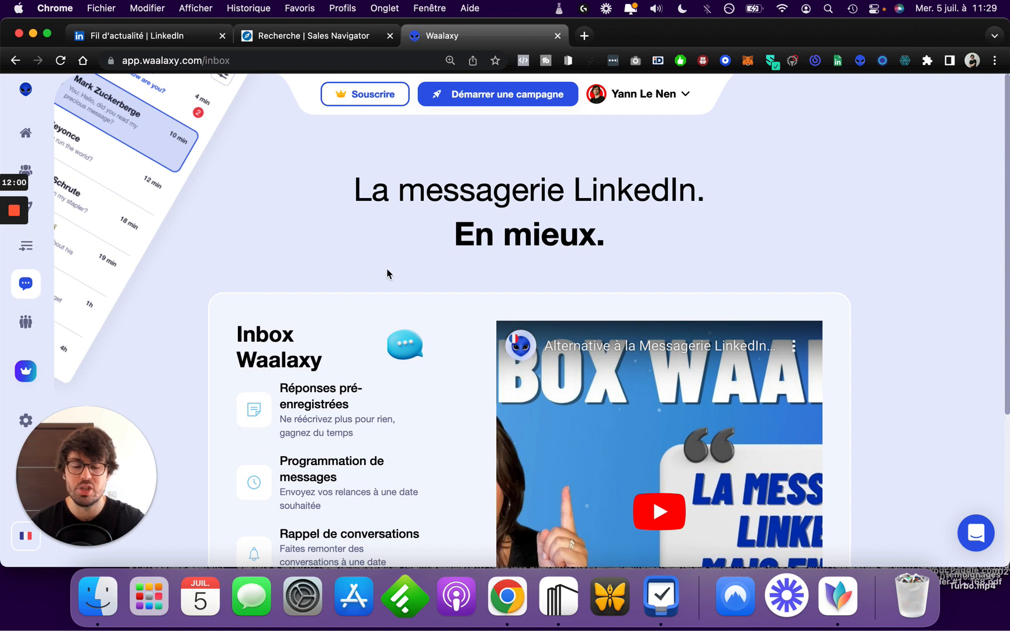
scroll(387, 272, down, 6)
scroll(385, 273, up, 6)
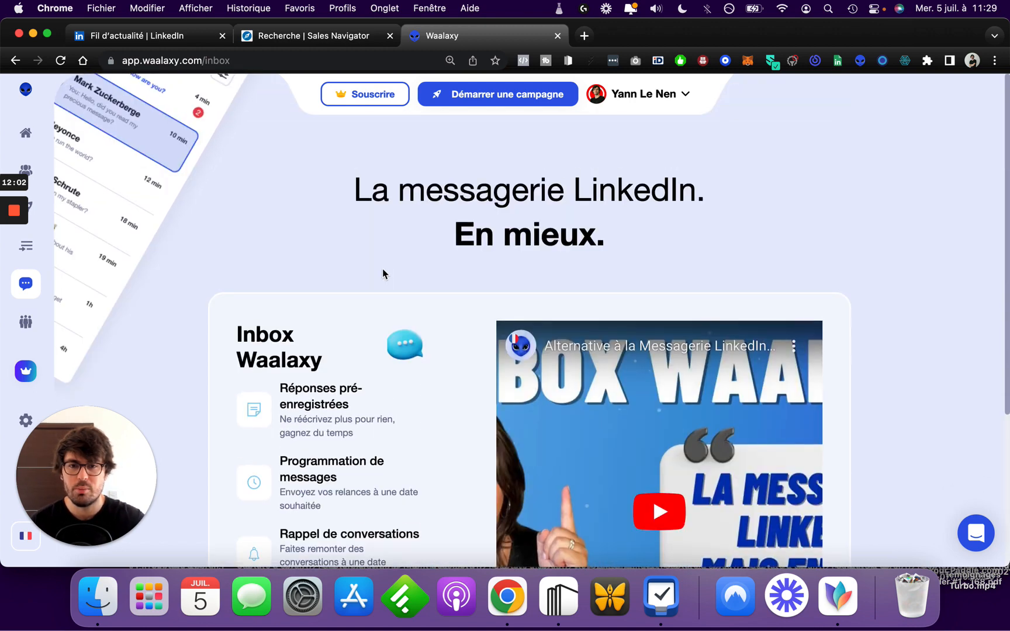
mouse_move(116, 303)
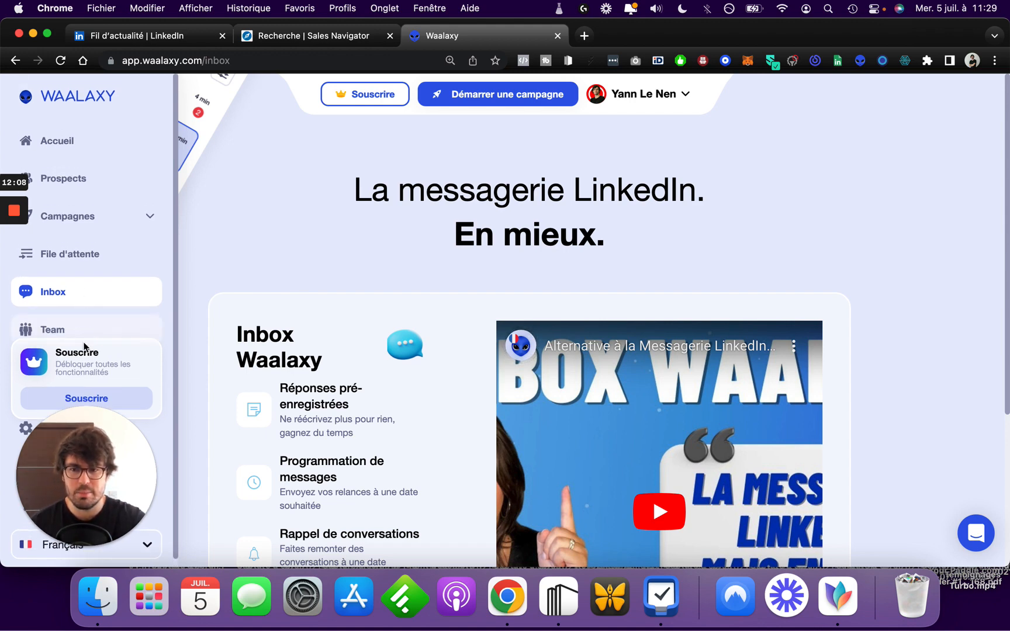
mouse_move(70, 438)
mouse_down()
mouse_move(239, 431)
mouse_move(52, 440)
mouse_up()
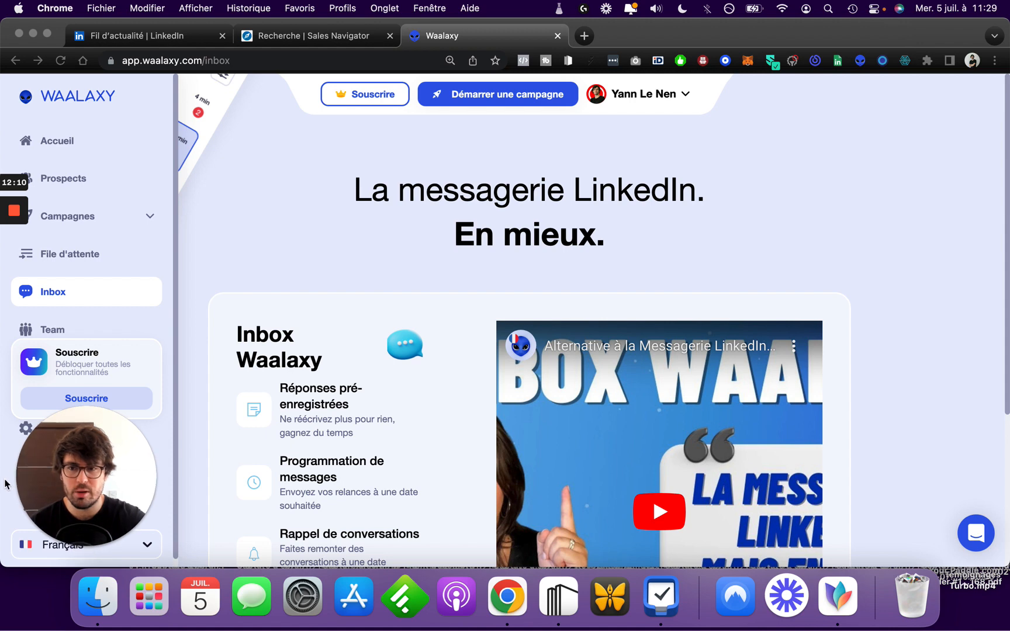